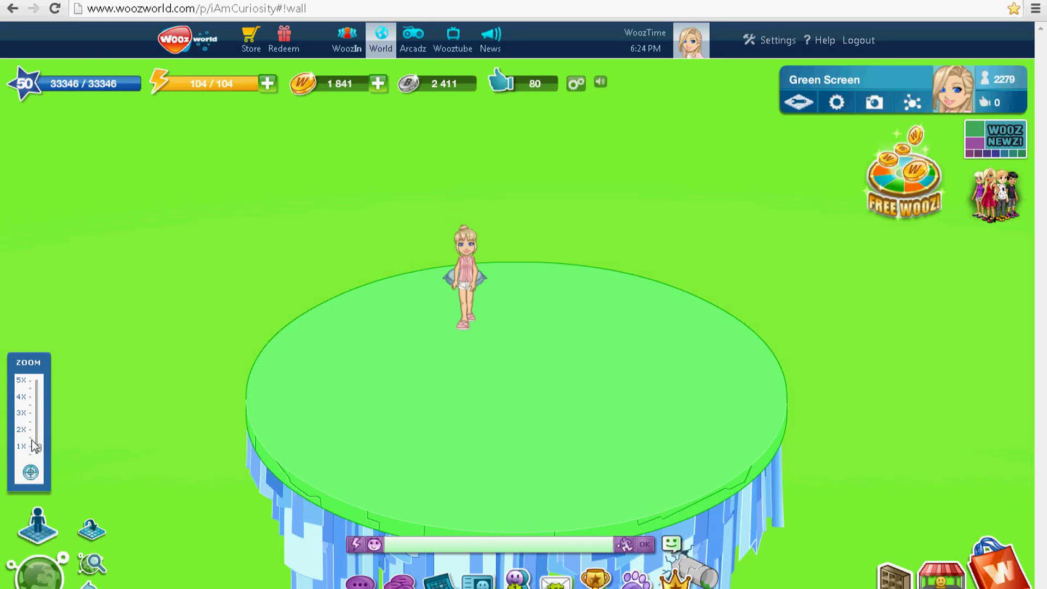
Zoom in about 4X on the avatar and make her perform a wave pose
scroll(455, 416, up, 2)
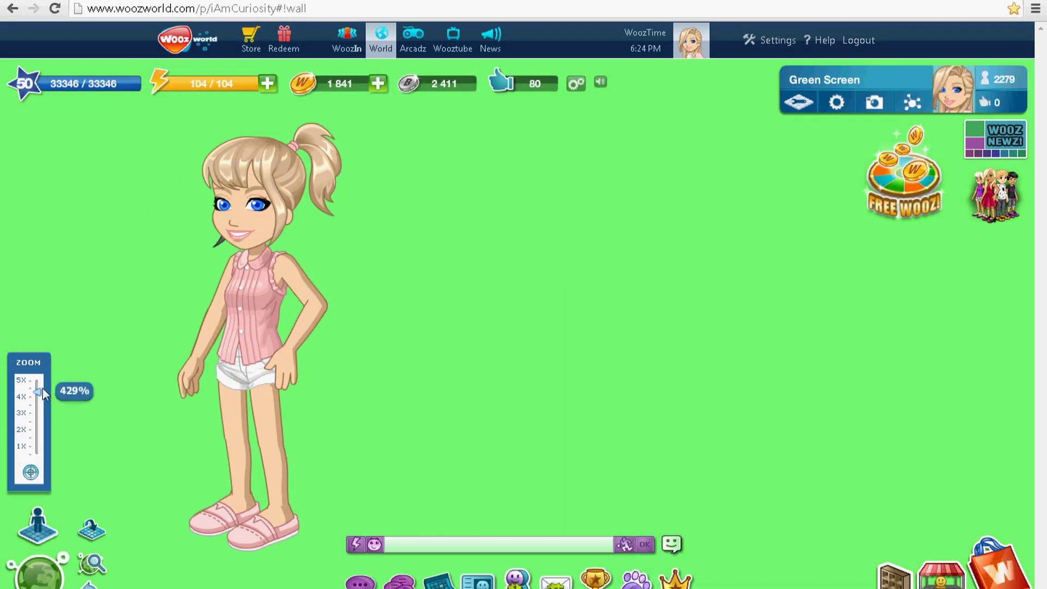
click(407, 393)
click(366, 547)
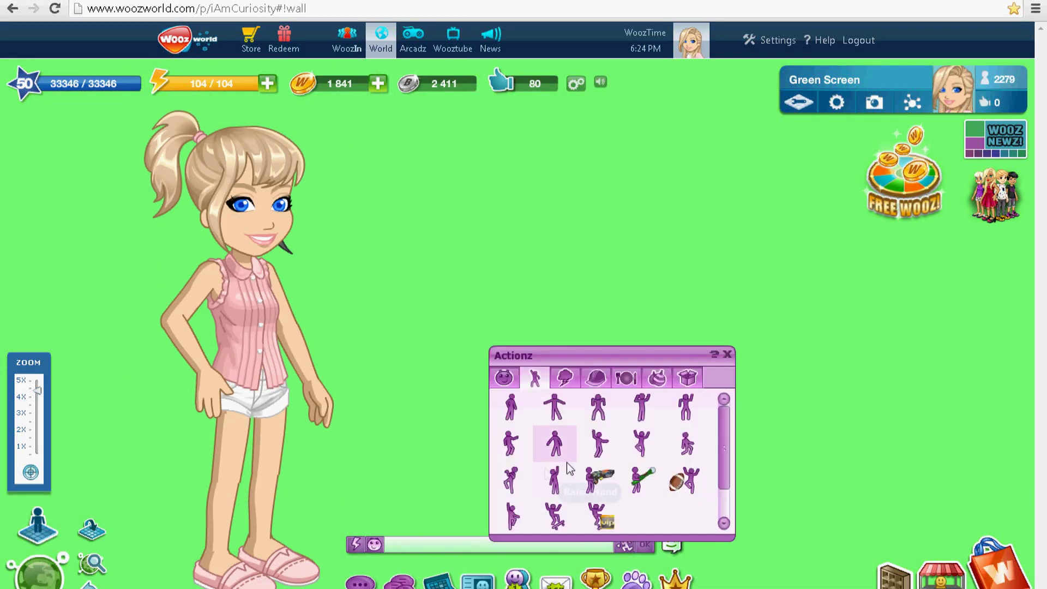
click(553, 478)
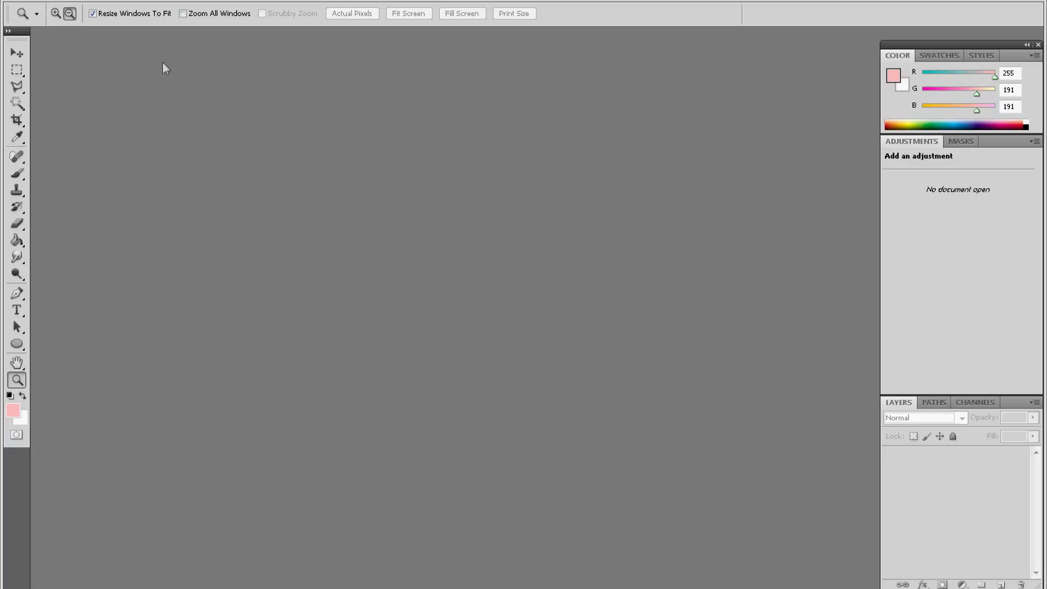
key(ctrl+n)
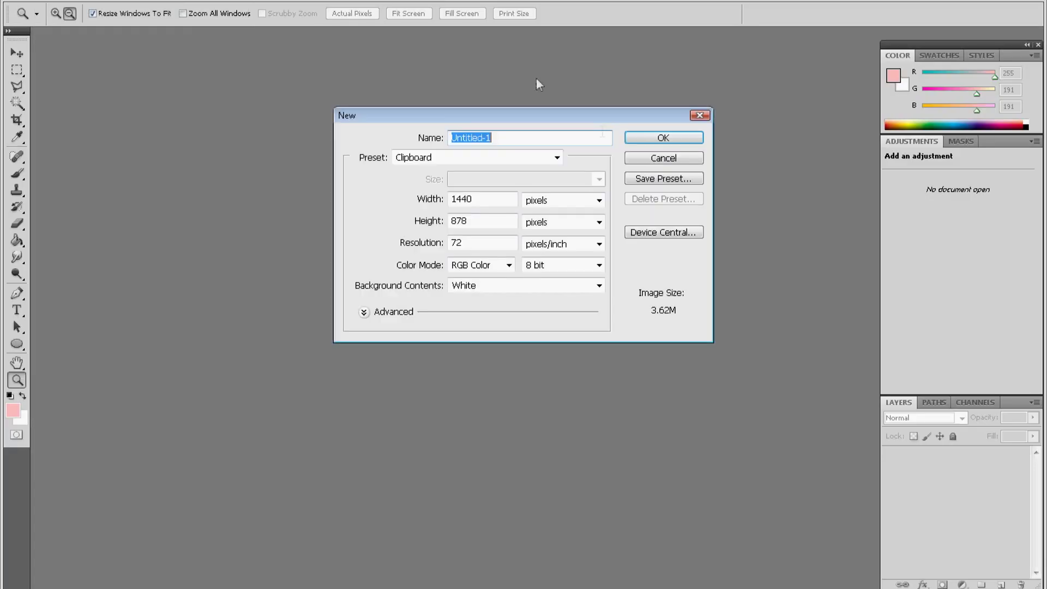
Paste the Woozworld screenshot into a new document and crop it around the avatar
key(Return)
key(ctrl+v)
key(m)
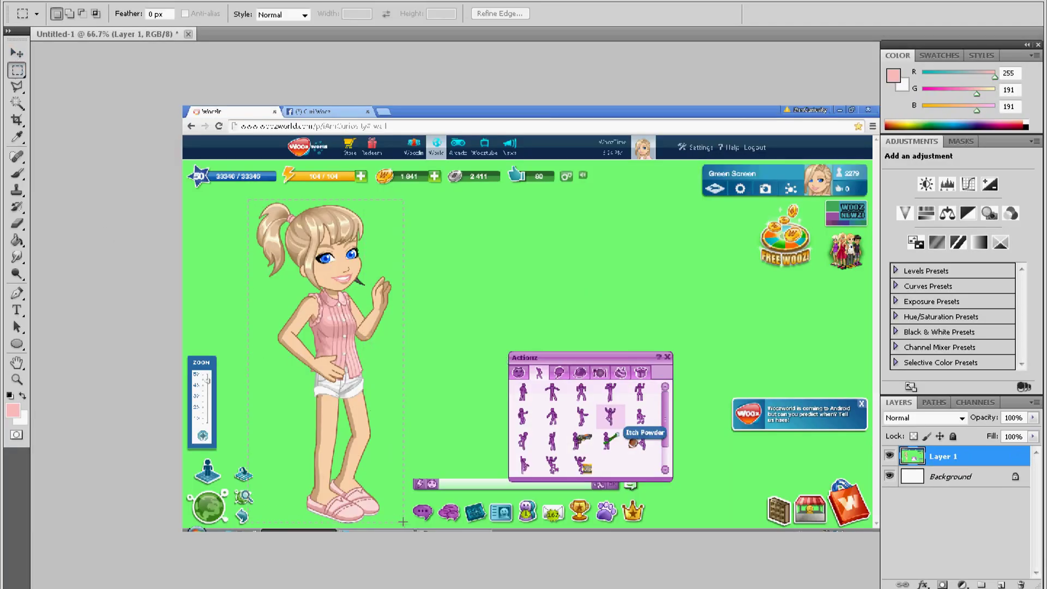
click(93, 1)
click(125, 138)
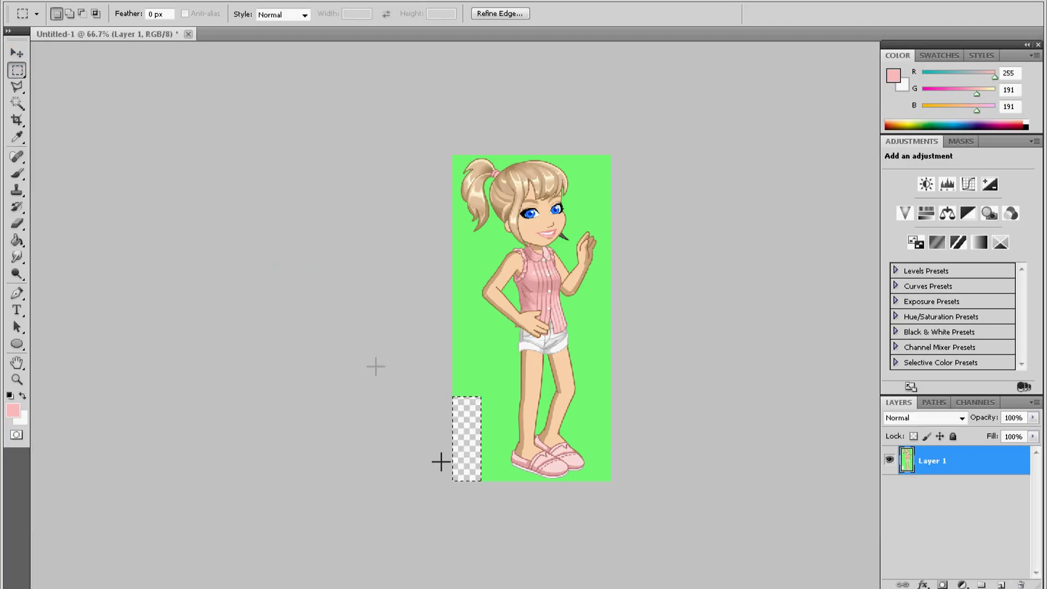
Delete the green background using a Magic Wand selection
key(w)
click(488, 166)
key(Delete)
key(m)
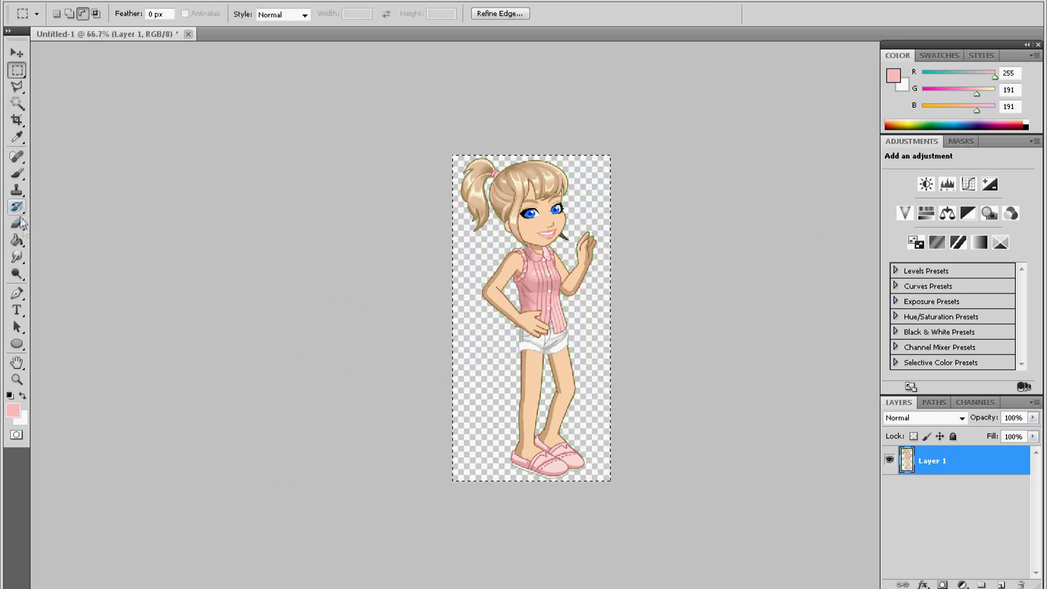
Trim the transparent edges tightly around the avatar and view it at 100%
key(w)
click(456, 256)
click(92, 1)
click(126, 135)
key(z)
click(708, 446)
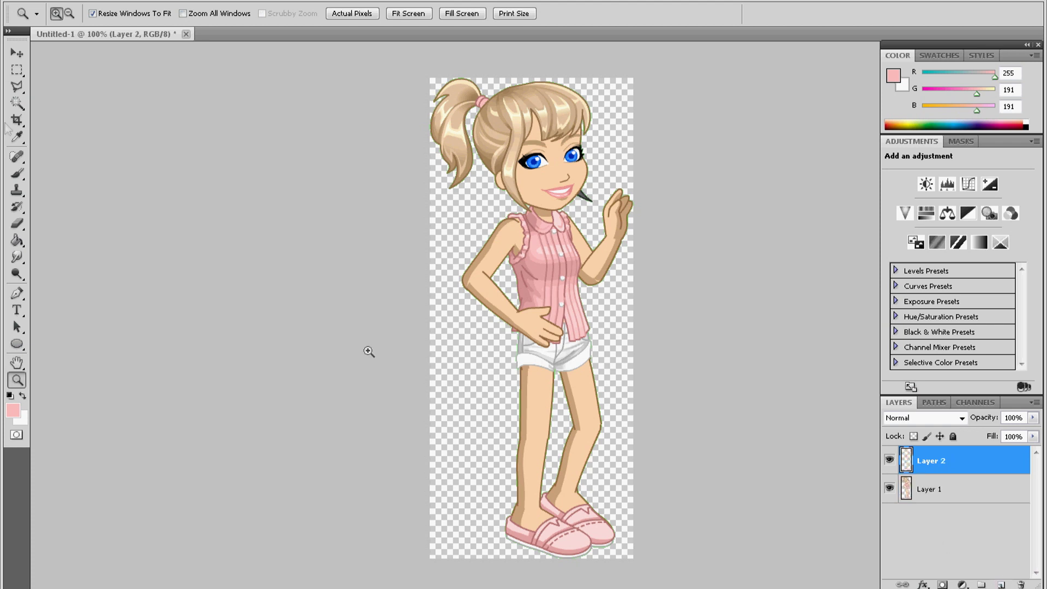
On Layer 1, Magic Wand (Contiguous) select the hair and part of the ponytail
key(w)
click(237, 13)
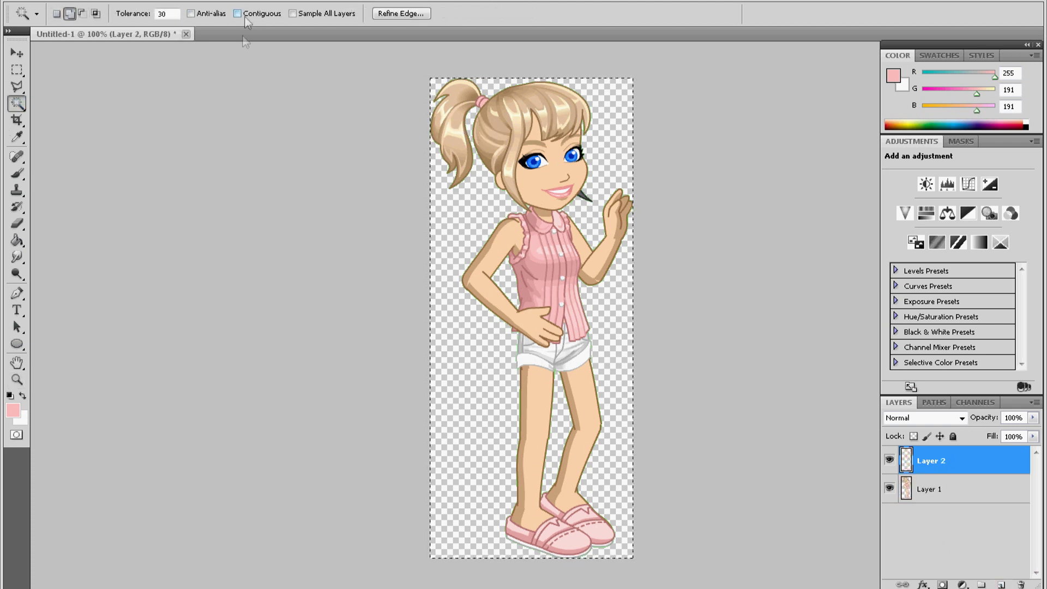
click(929, 490)
click(492, 139)
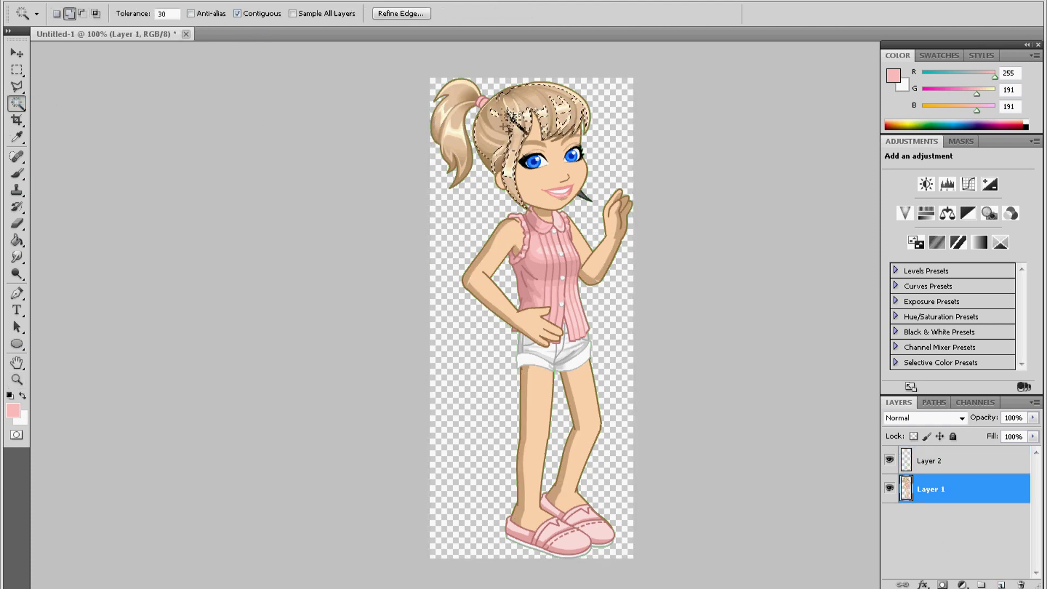
key(z)
drag(420, 227, 616, 78)
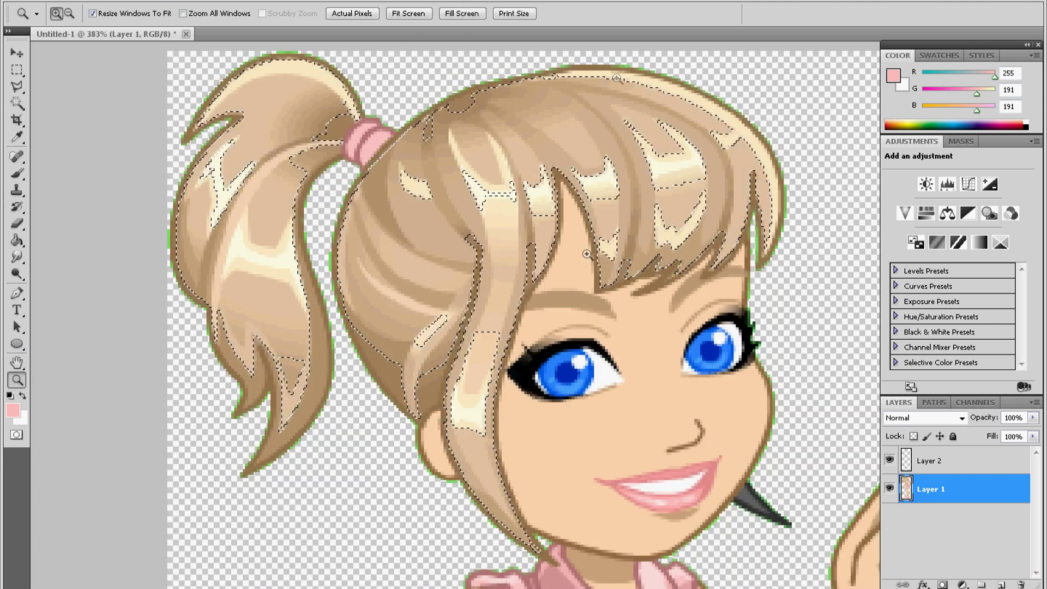
key(w)
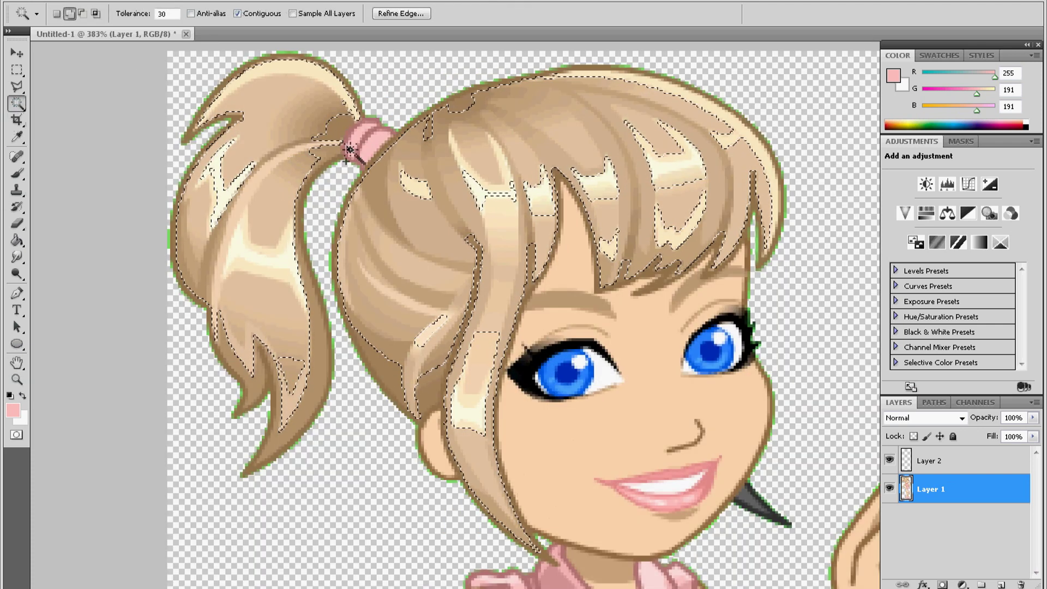
click(225, 191)
Add the ponytail and leftover hair areas near its tip to the selection
key(l)
click(289, 181)
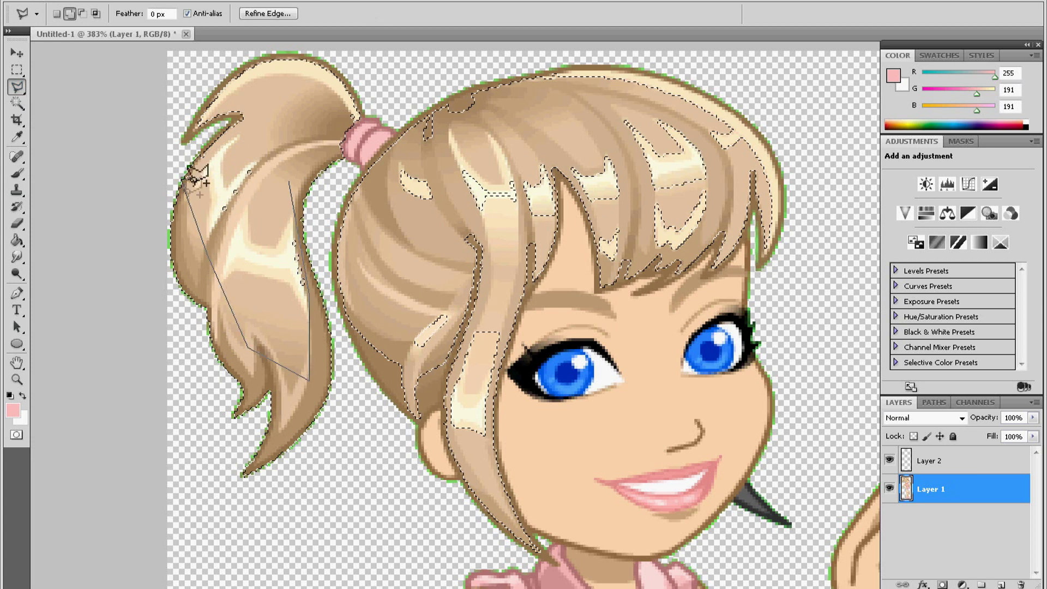
click(288, 167)
key(w)
shift+click(219, 105)
shift+click(235, 119)
Add five stray outline pixel areas around the ponytail tip to the hair selection
key(z)
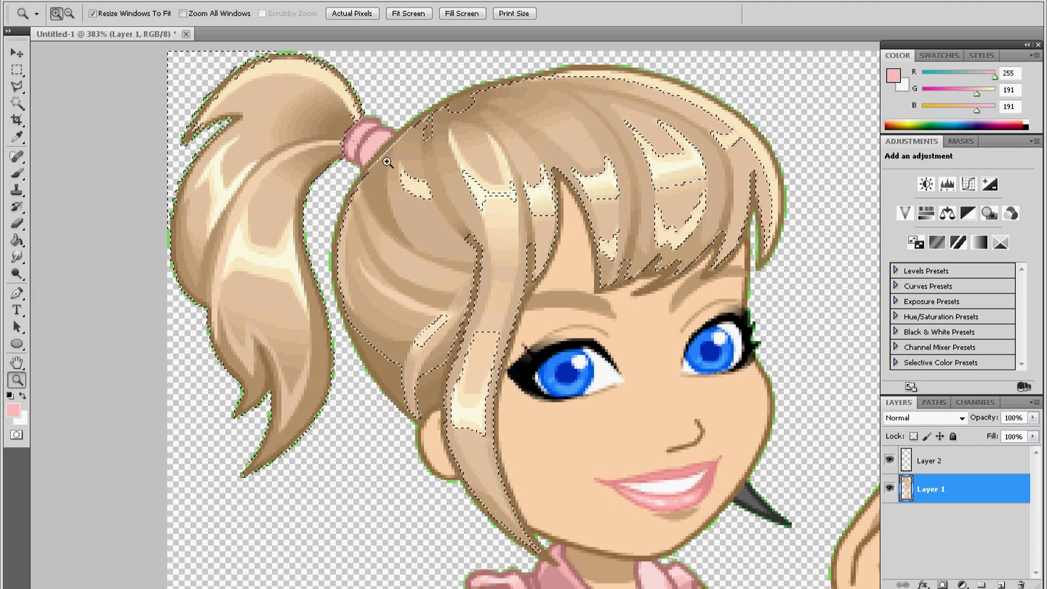
drag(169, 60, 366, 131)
key(w)
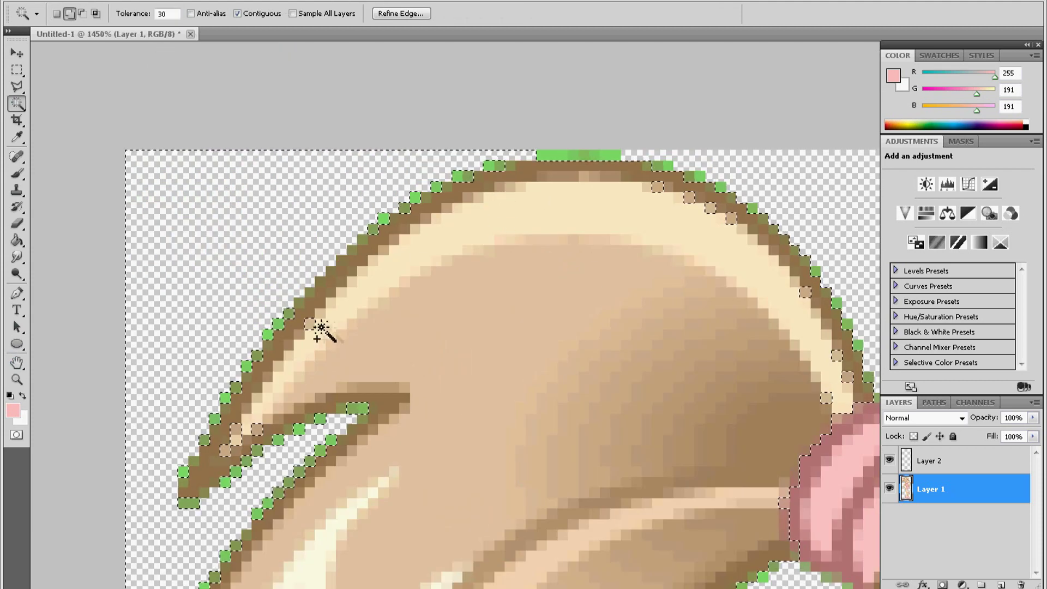
shift+click(657, 186)
shift+click(688, 196)
shift+click(710, 208)
shift+click(805, 291)
shift+click(836, 355)
key(z)
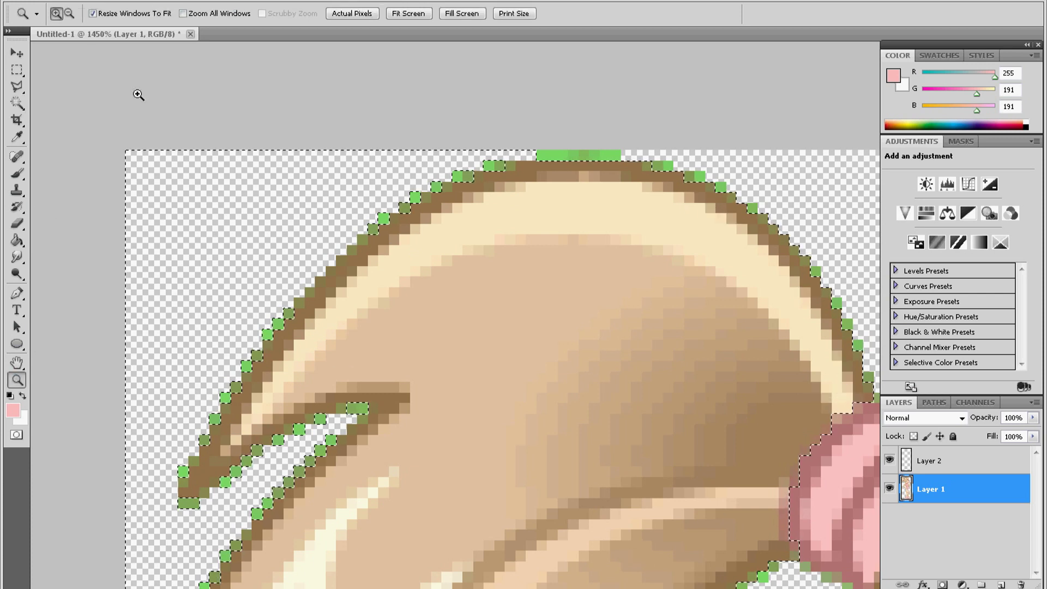
alt+click(406, 225)
key(ctrl+1)
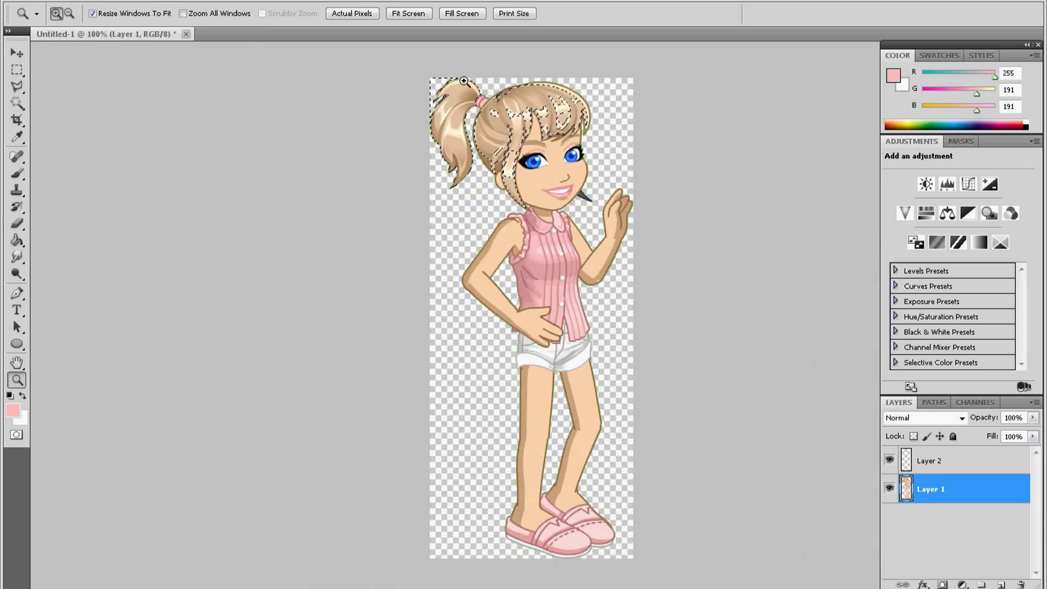
drag(466, 90, 627, 213)
Add the hair highlights to the selection with the Magic Wand at tolerance 40
key(w)
shift+click(467, 202)
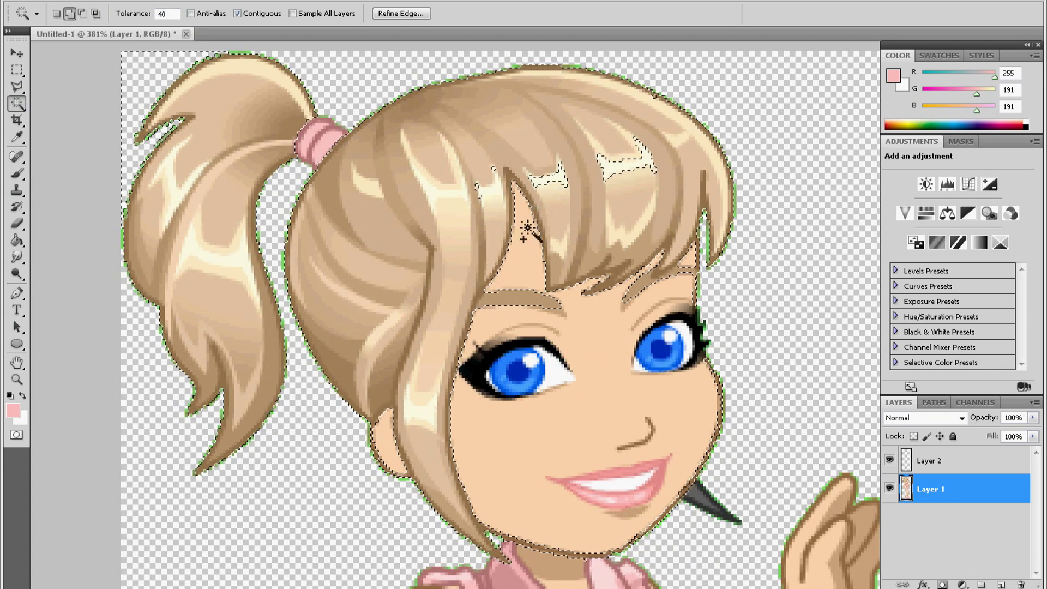
shift+click(557, 206)
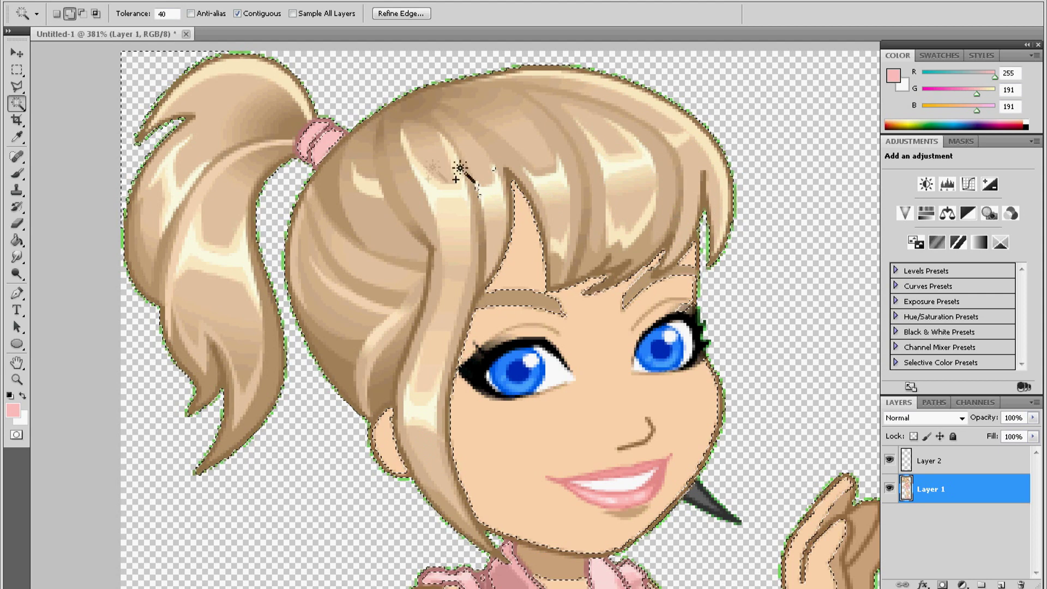
Subtract the neck and collar area with a Polygonal Lasso, then view at 100%
click(17, 88)
click(81, 13)
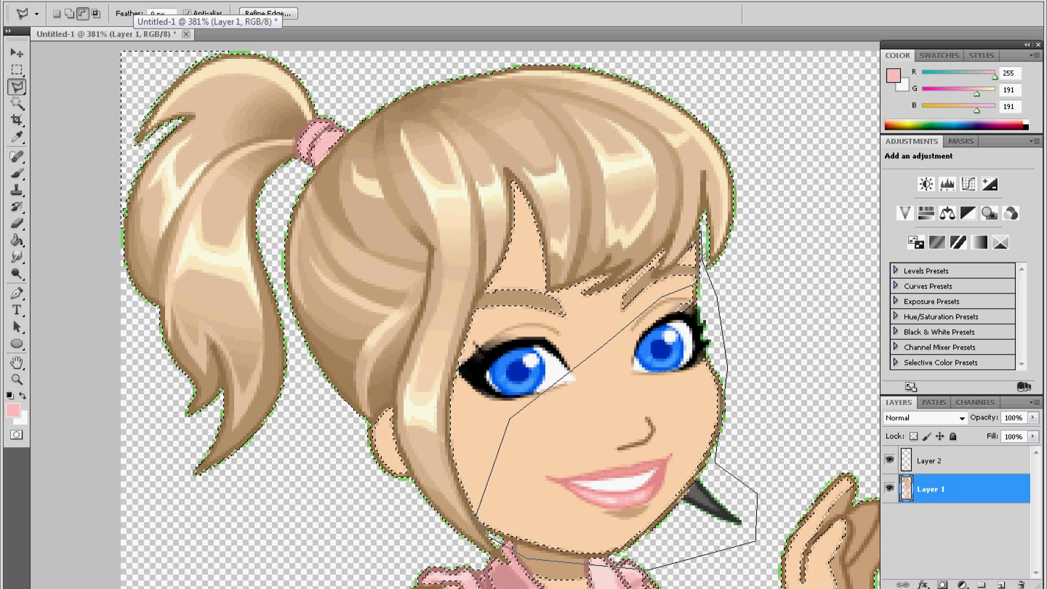
click(700, 261)
click(703, 361)
click(828, 365)
click(757, 483)
click(643, 543)
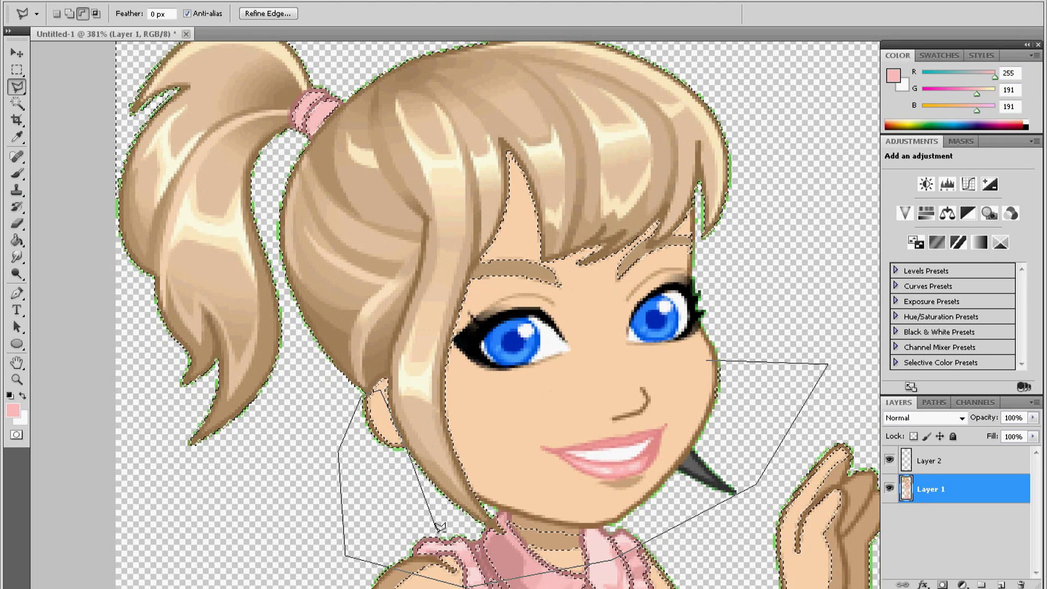
double_click(513, 503)
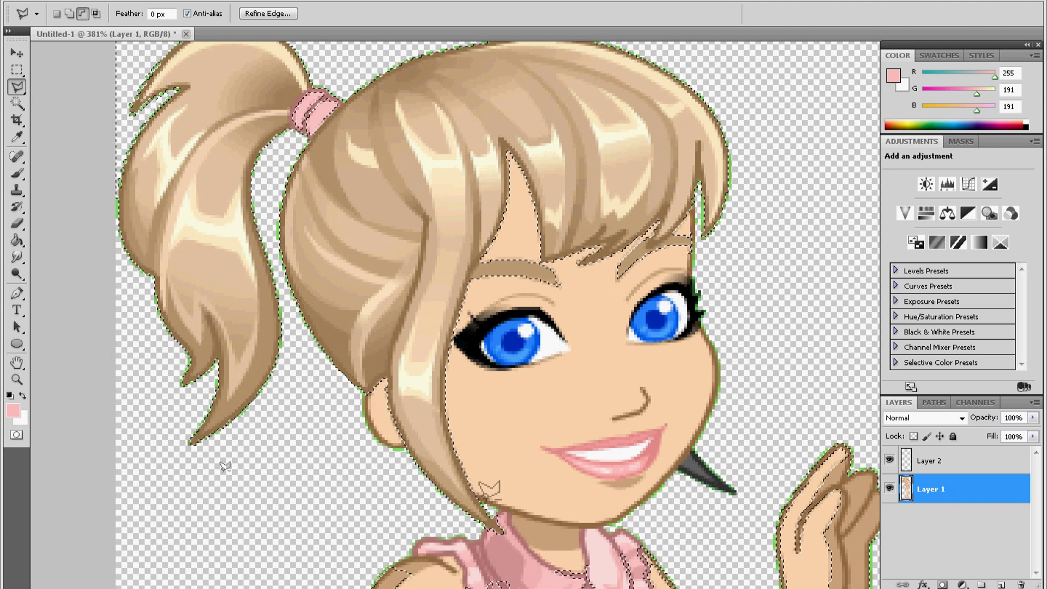
key(z)
key(ctrl+alt+0)
click(17, 70)
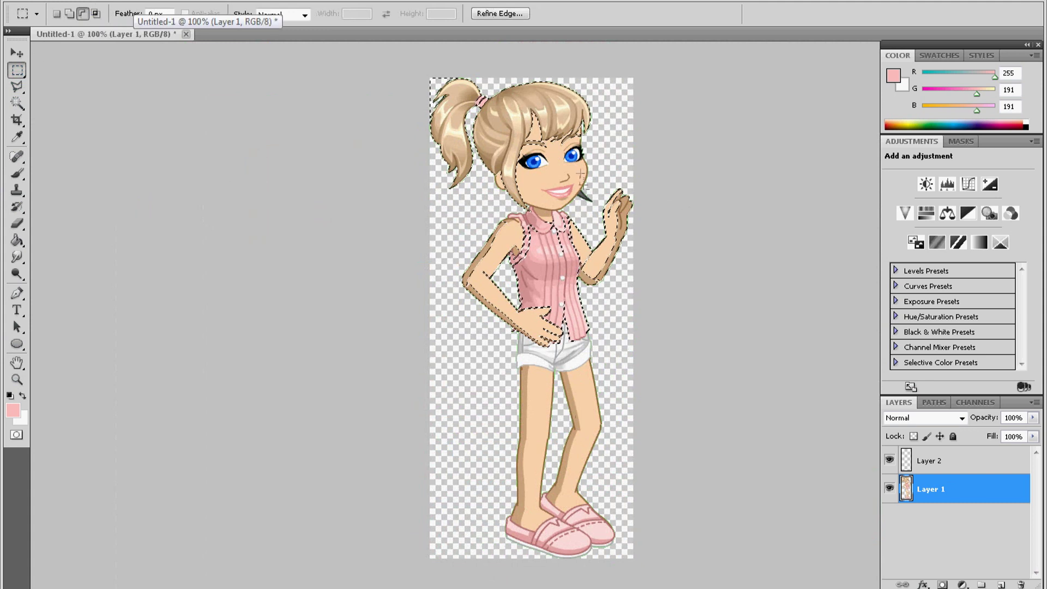
Make Layer 2 active and set the foreground colour to the hair's tan
key(z)
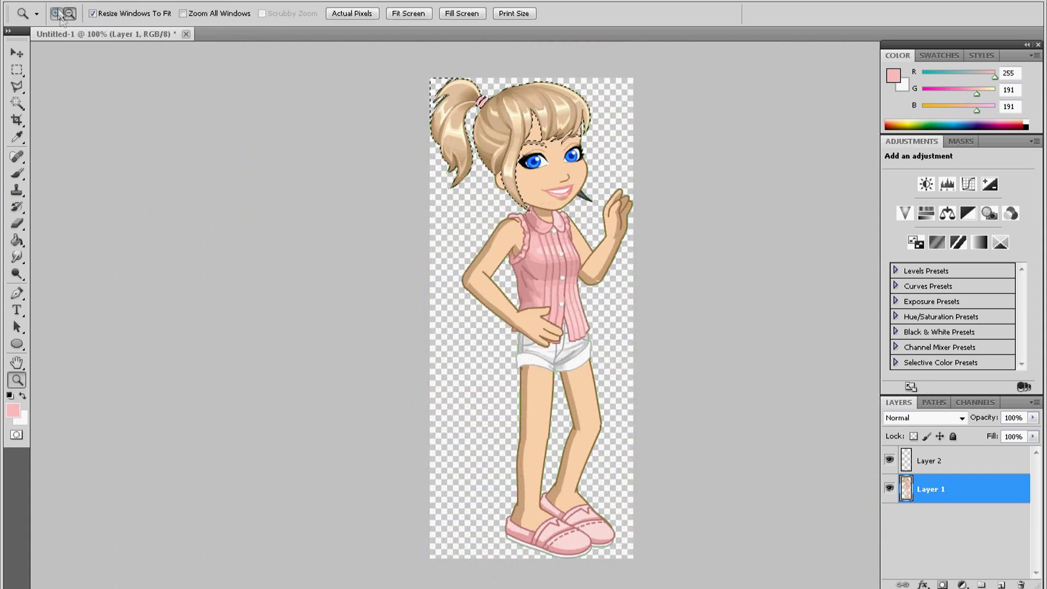
drag(512, 136, 567, 136)
key(w)
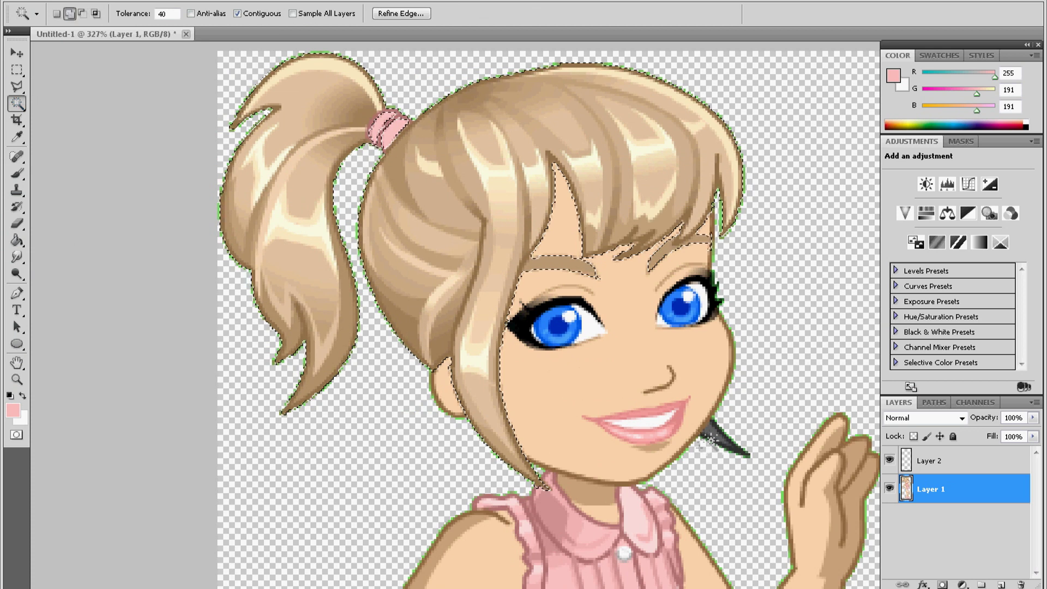
key(alt+bracketright)
click(14, 410)
click(663, 376)
key(Return)
Rename Layer 2 to 'Hair', fill the hair selection tan, deselect and hide it
double_click(926, 461)
text(Hair)
key(Return)
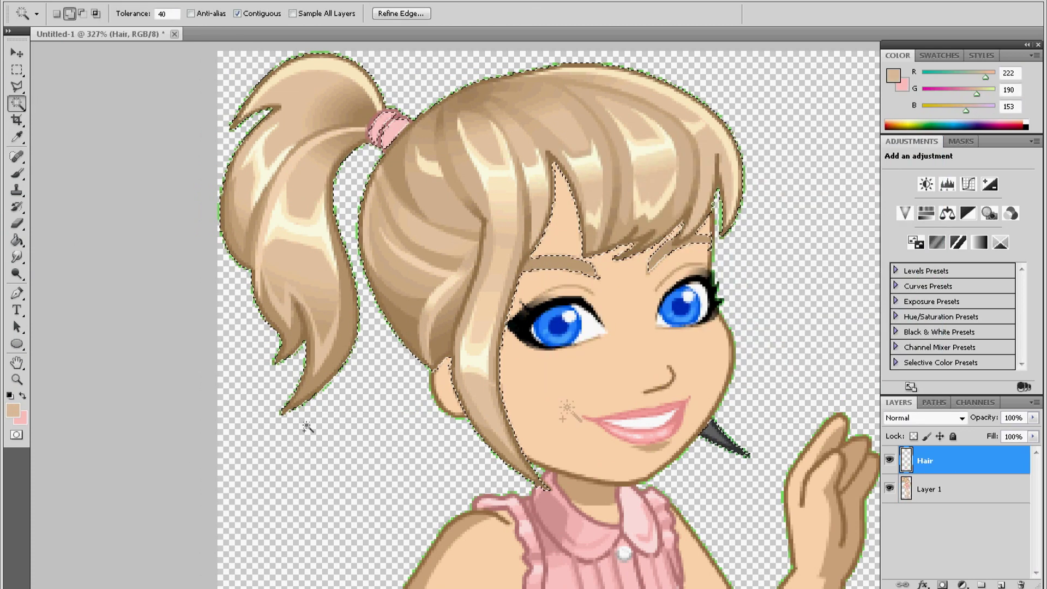
key(g)
click(246, 234)
key(m)
key(ctrl+d)
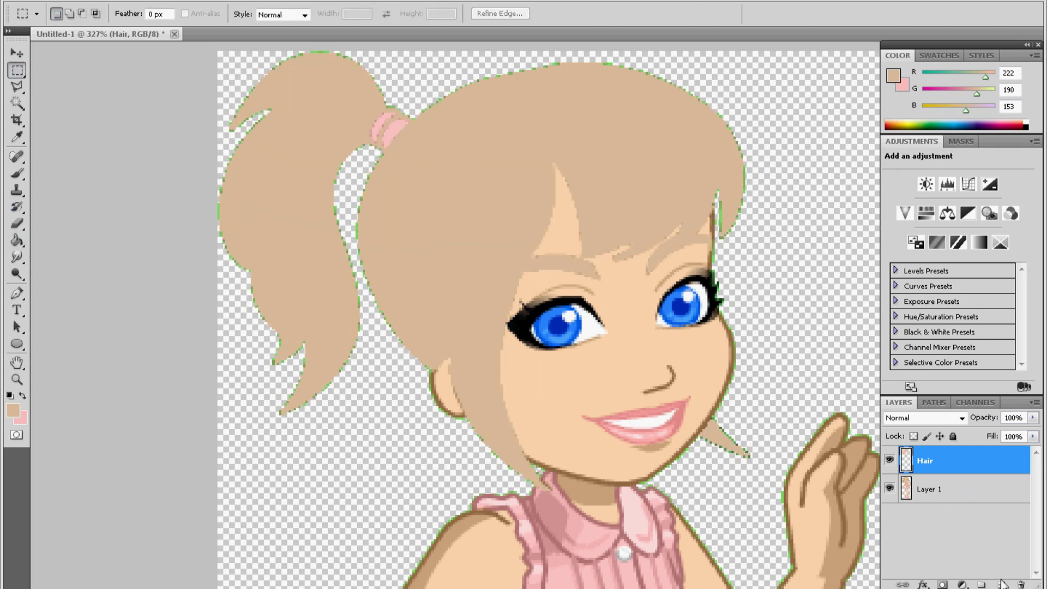
click(889, 489)
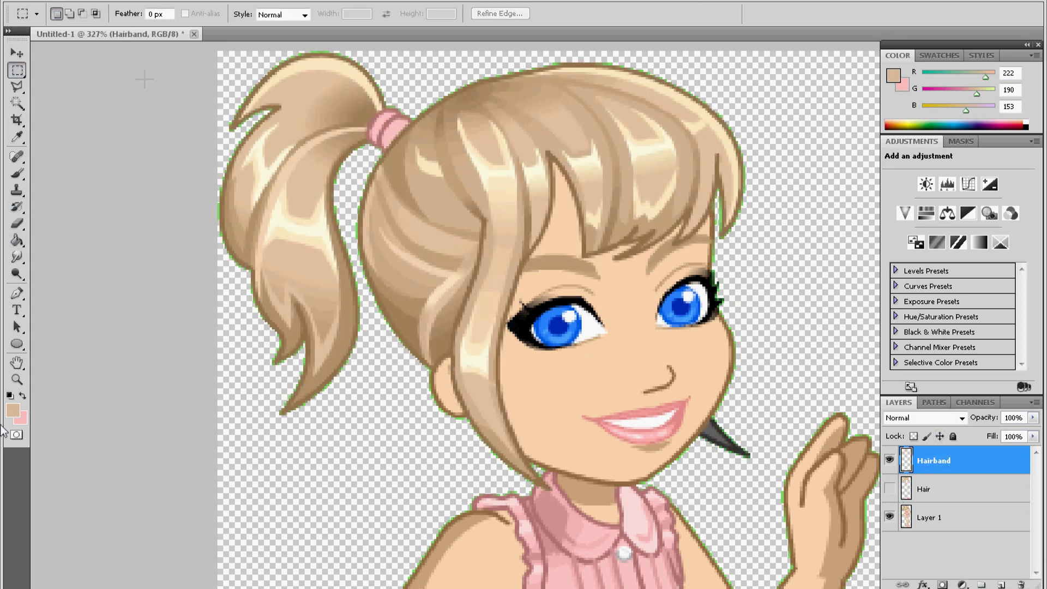
On Layer 1, Magic Wand select the whole hairband including its outline
key(z)
drag(427, 152, 327, 93)
key(w)
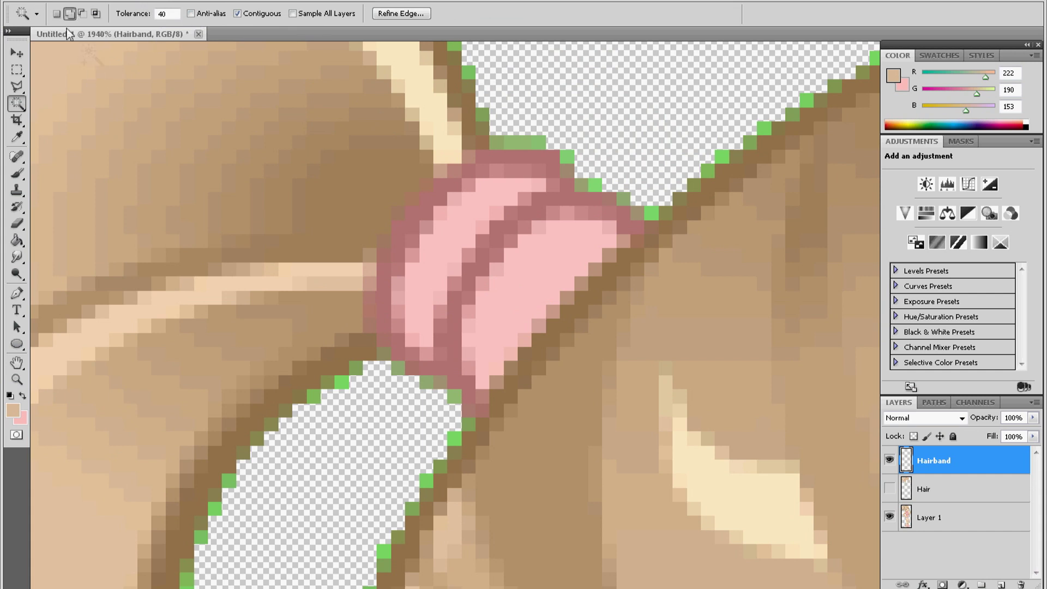
click(425, 239)
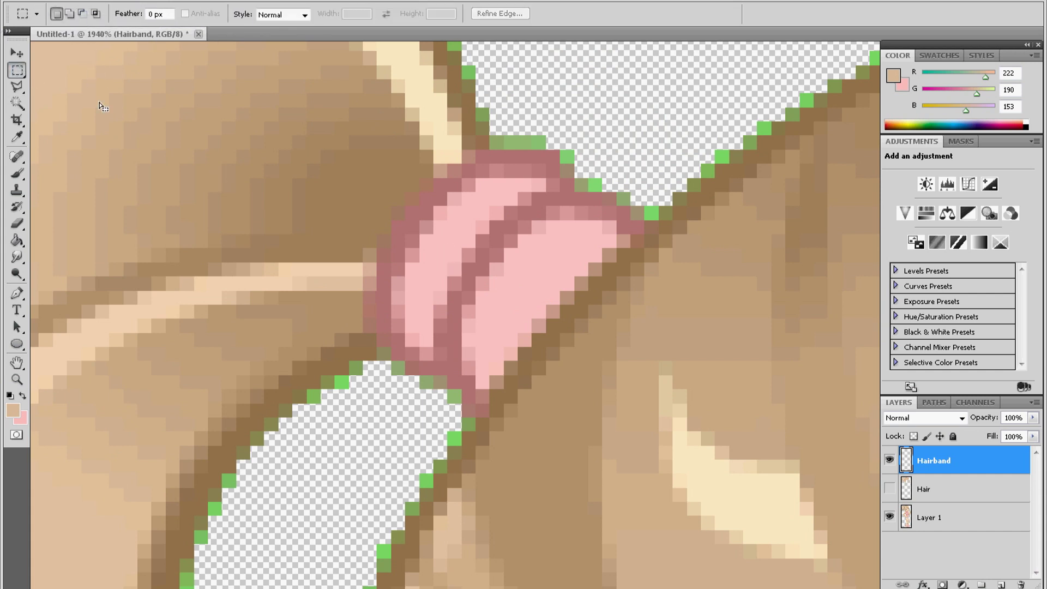
click(905, 510)
click(70, 13)
text(20)
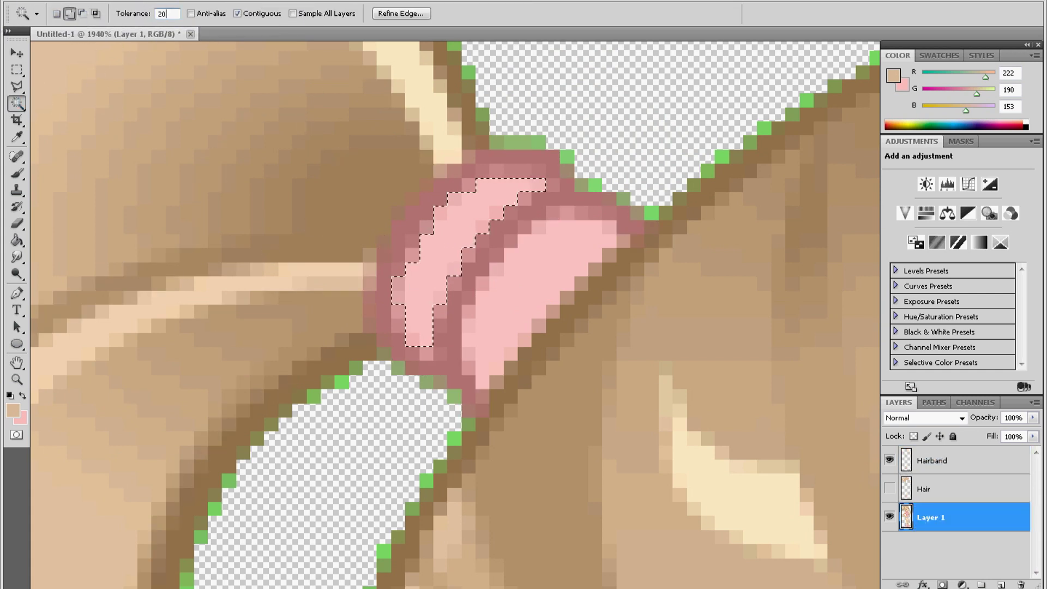
click(473, 352)
Fill the hairband pink on the Hairband layer, deselect, hide it and add a new layer
click(22, 396)
key(alt+bracketright)
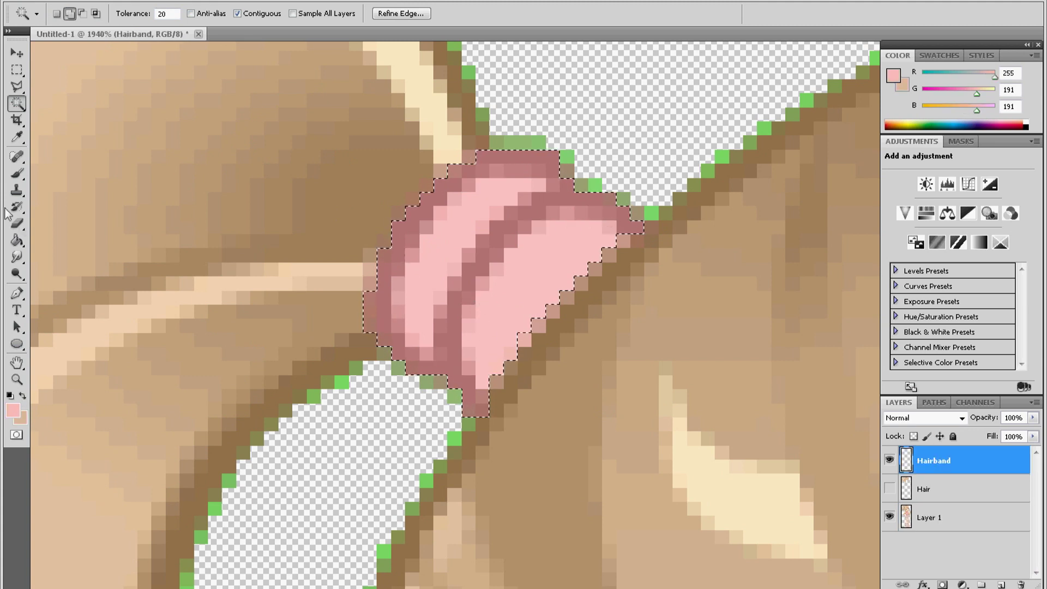
key(g)
key(alt+BackSpace)
key(ctrl+d)
key(z)
key(ctrl+1)
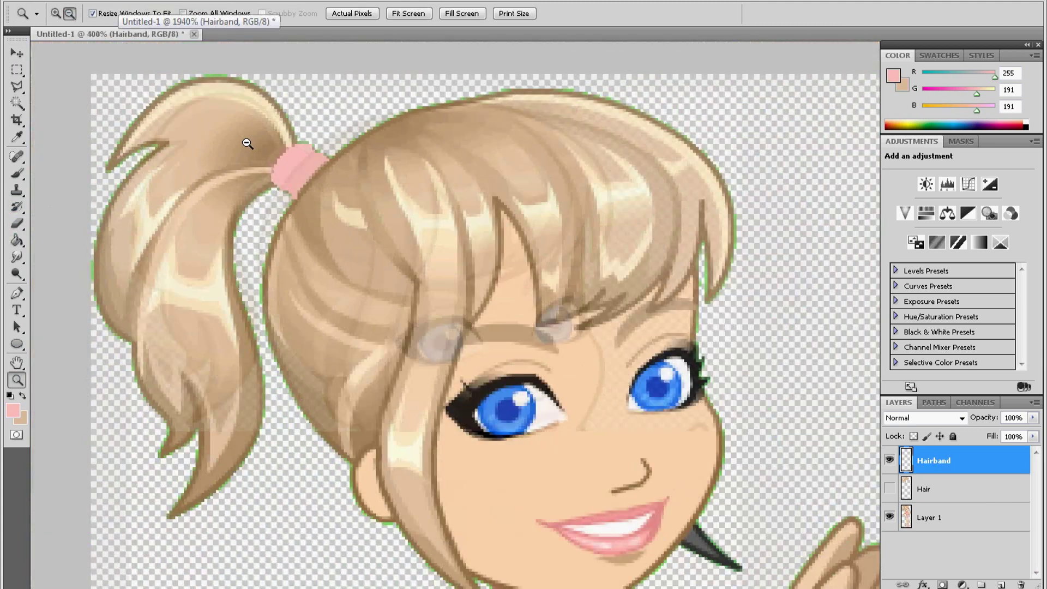
click(889, 460)
key(ctrl+shift+alt+n)
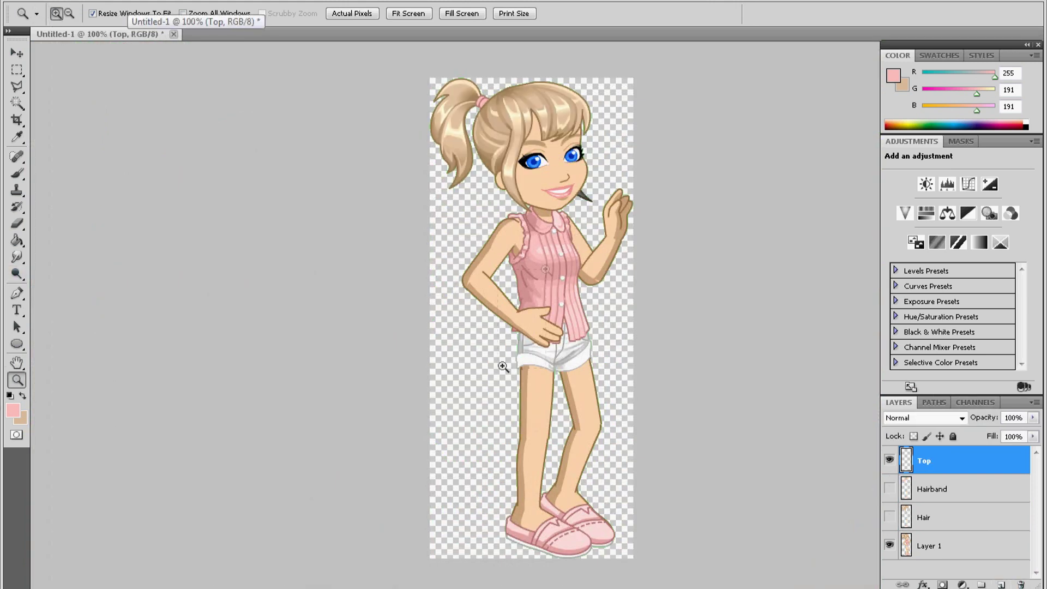
On Layer 1, Magic Wand select the pink shirt, adding the collar, right side and pleats
drag(494, 353, 546, 204)
key(w)
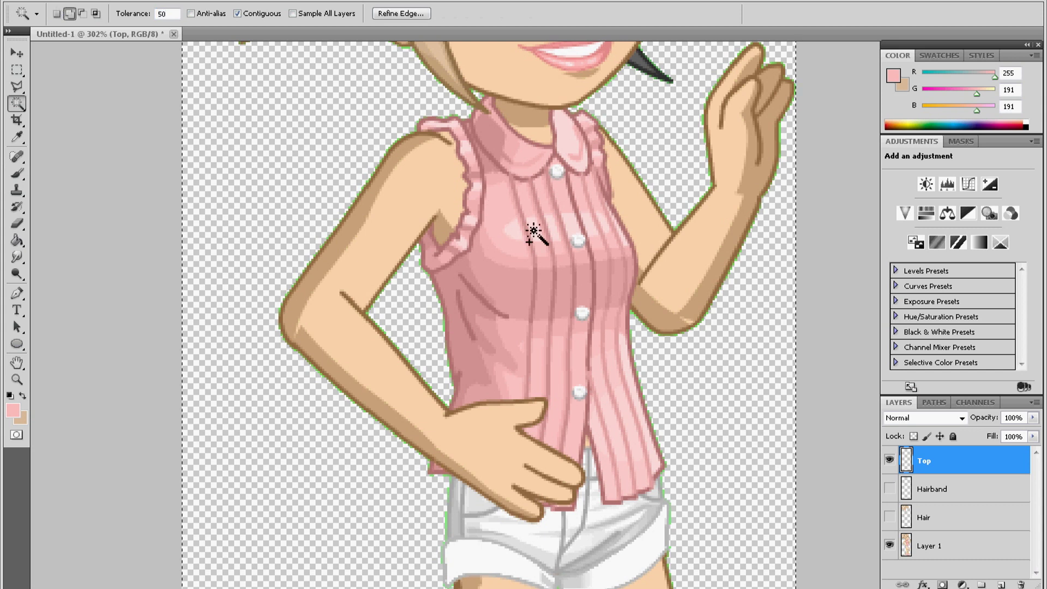
click(954, 546)
click(558, 260)
key(ctrl+z)
click(560, 330)
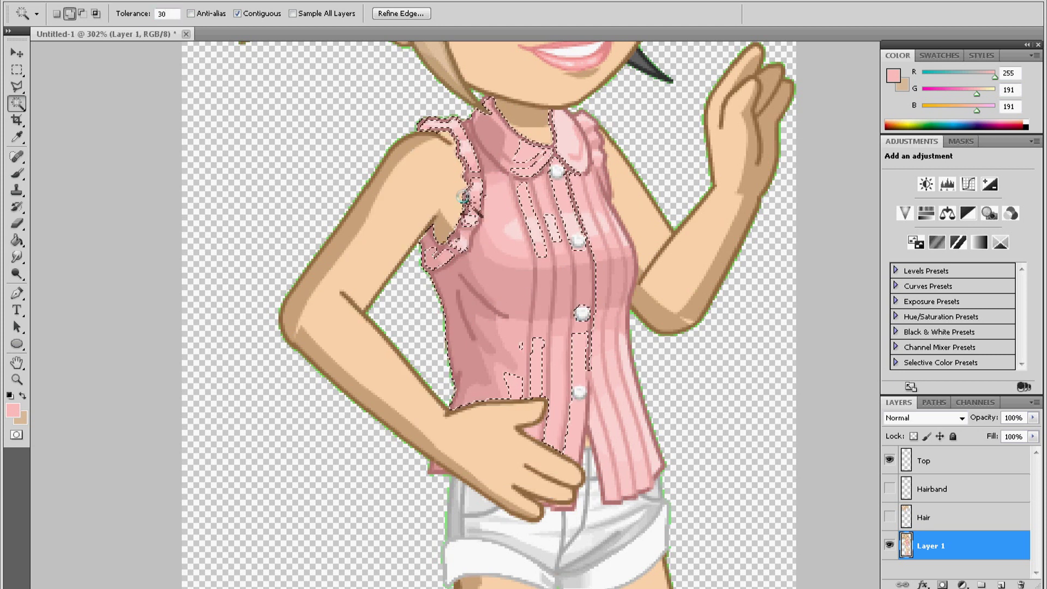
click(574, 156)
click(593, 143)
click(608, 439)
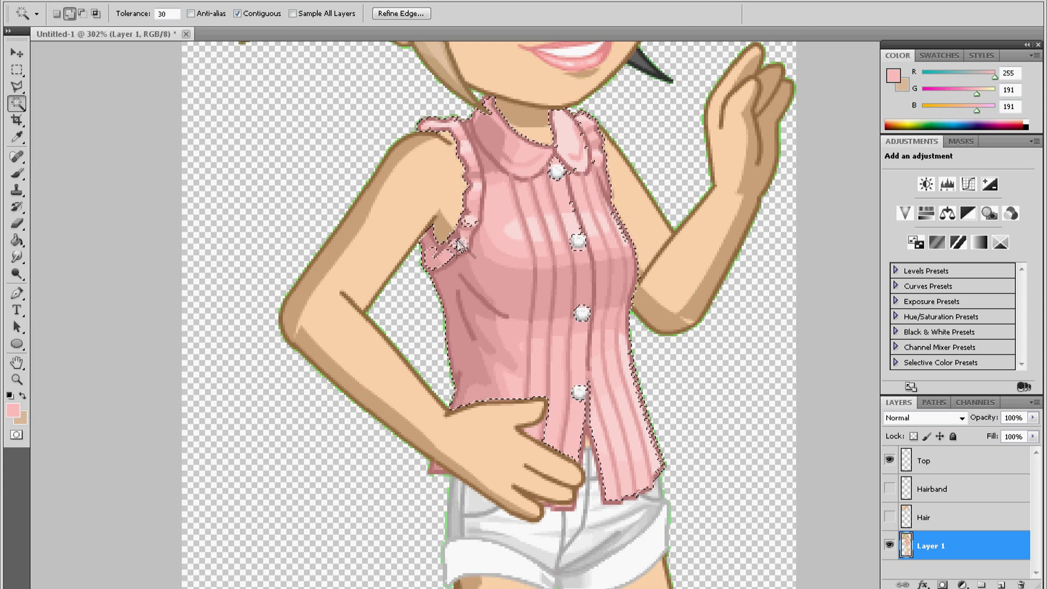
Add the shirt's placket area to the selection with the Polygonal Lasso
key(l)
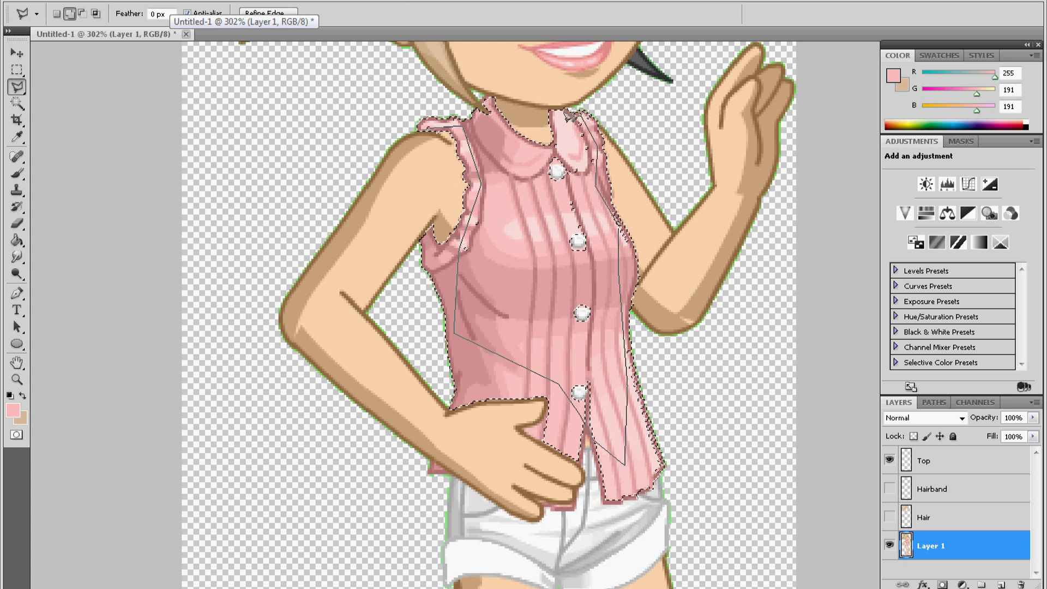
key(Escape)
key(v)
key(m)
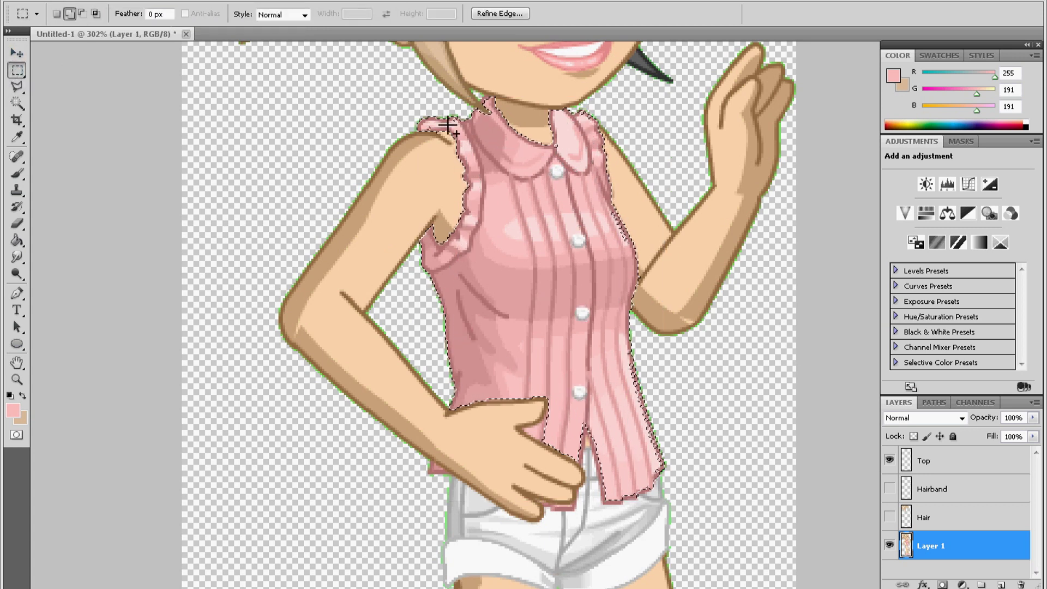
click(13, 105)
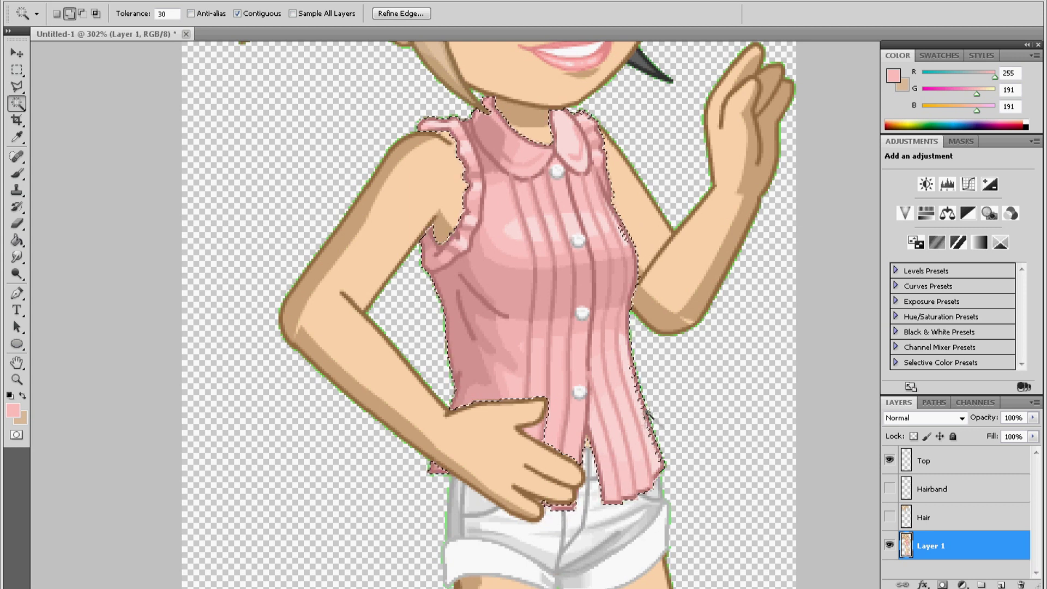
key(l)
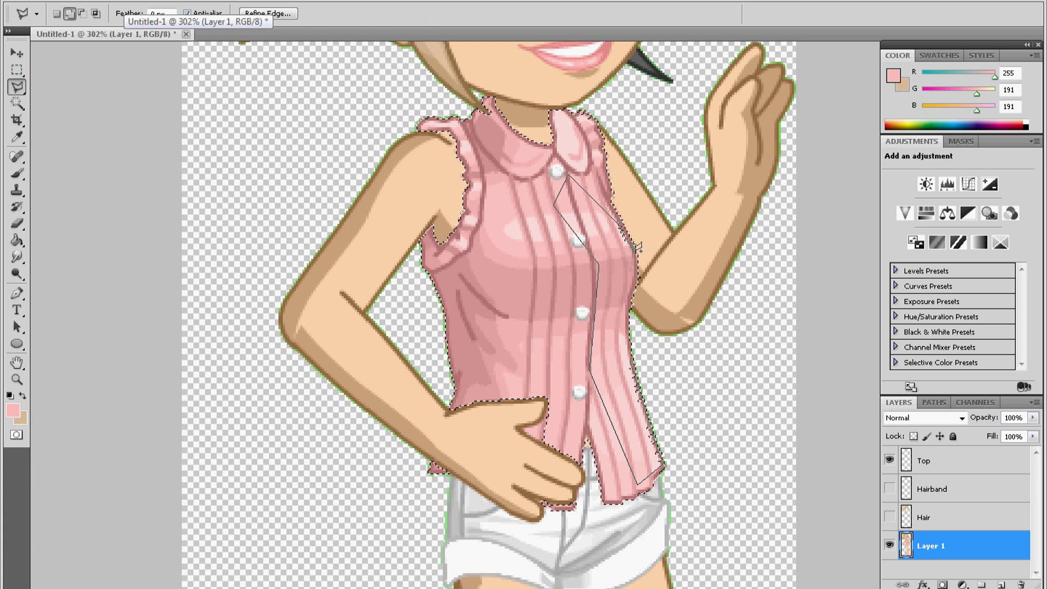
double_click(644, 424)
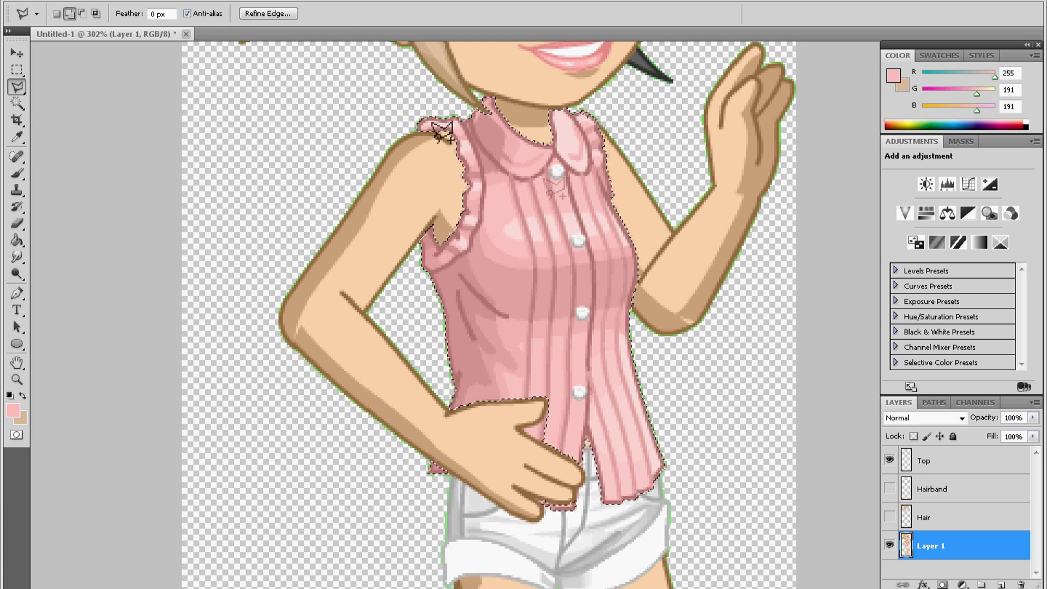
key(w)
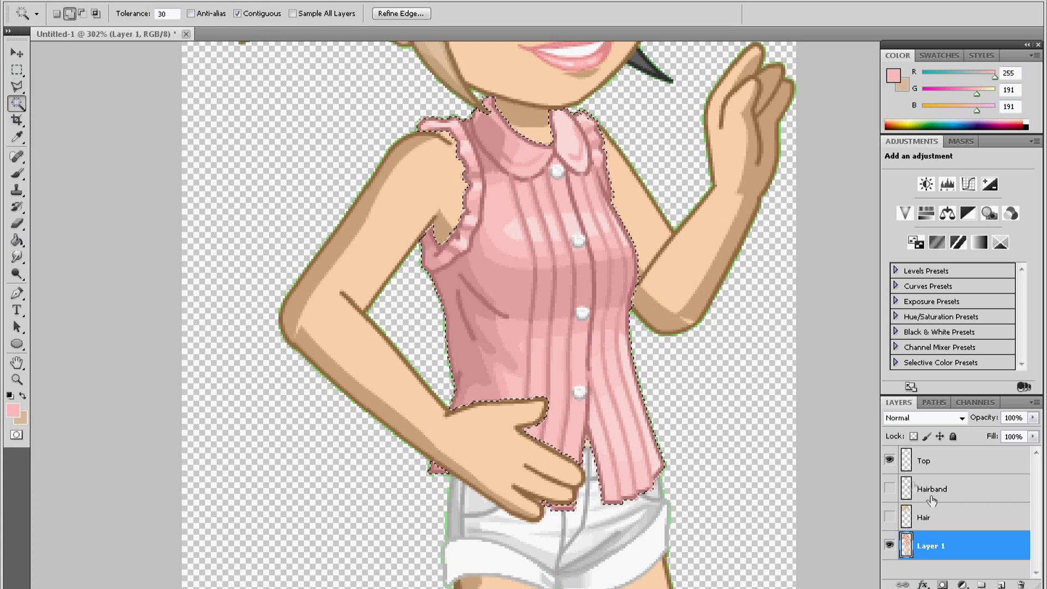
Fill the shirt selection flat pink on the Top layer, hide it and add a new layer
click(938, 460)
key(g)
click(539, 274)
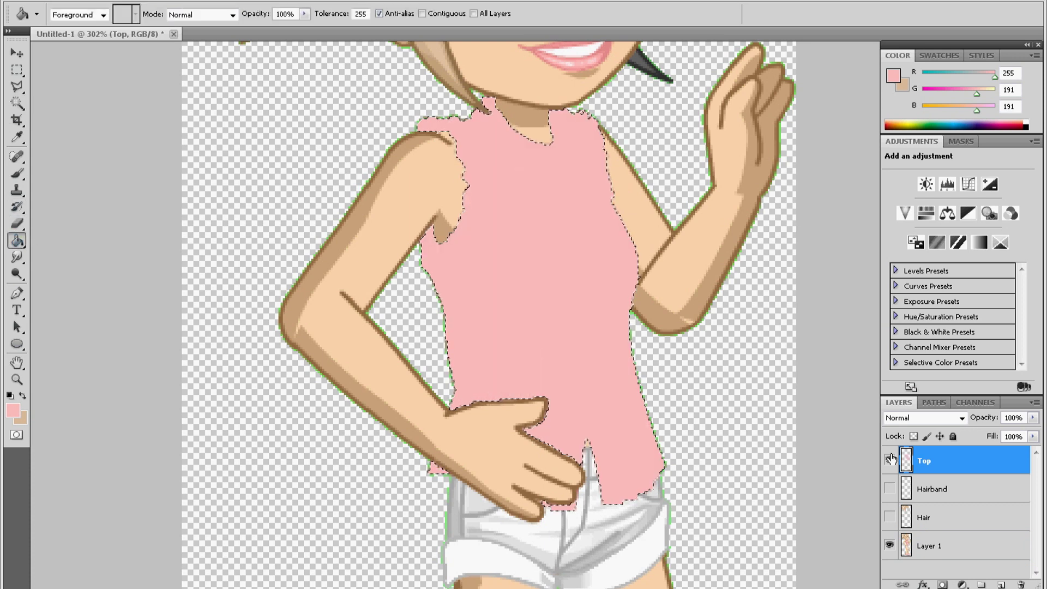
click(890, 458)
key(ctrl+v)
double_click(933, 461)
Deselect the shirt and Magic Wand select the shorts on Layer 1
key(m)
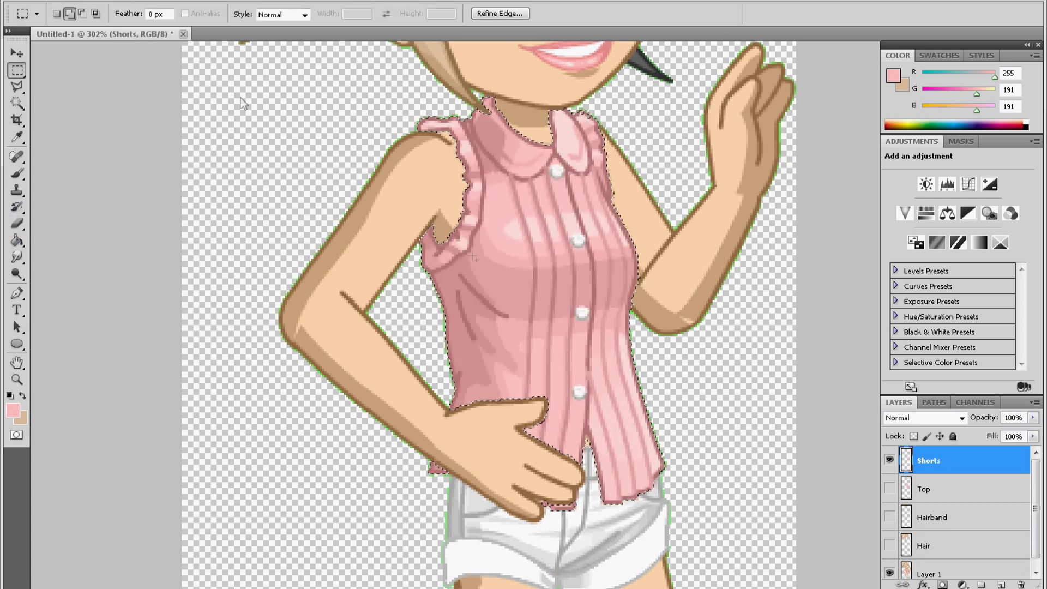
key(ctrl+d)
click(933, 572)
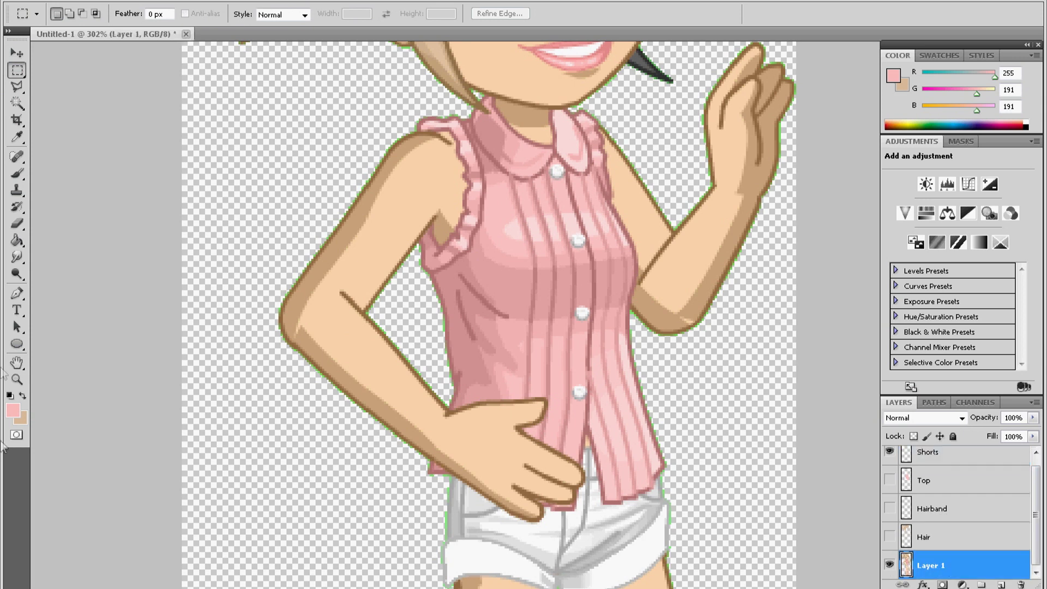
drag(306, 452, 234, 271)
key(w)
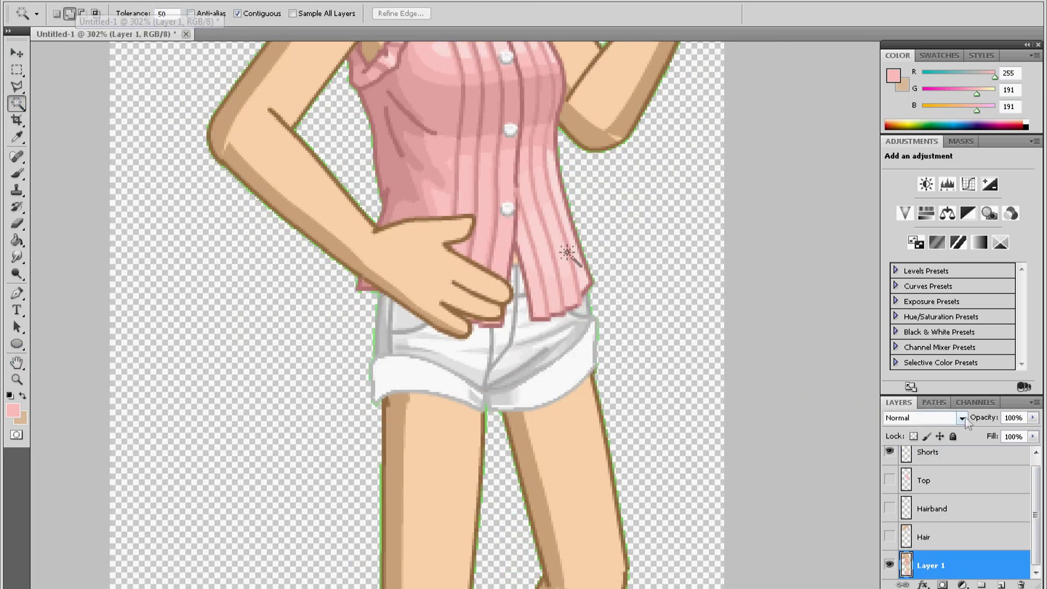
click(453, 345)
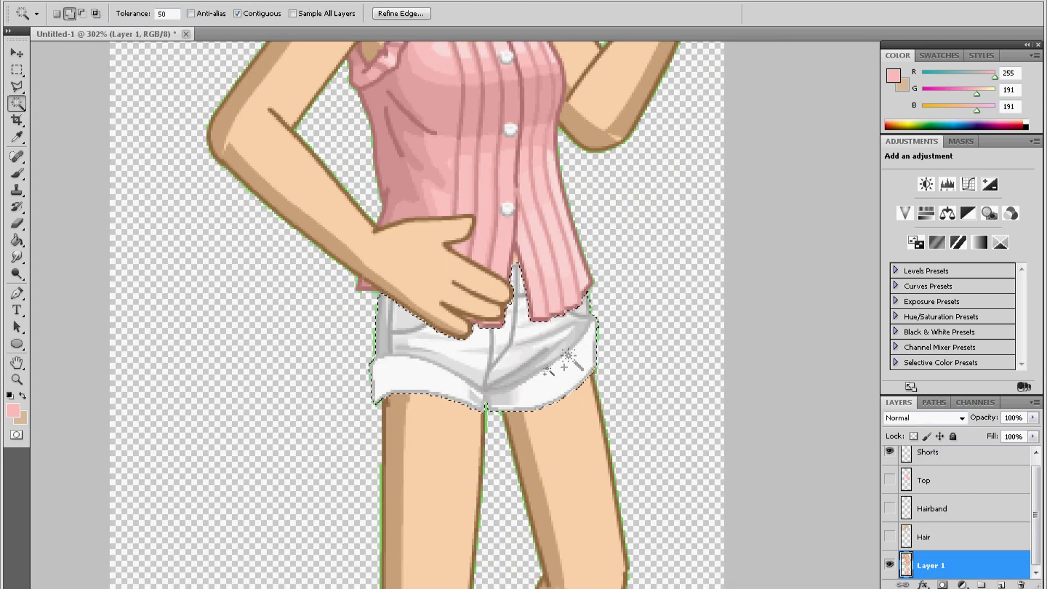
shift+click(521, 311)
Fill the shorts selection with white on the Shorts layer
click(927, 452)
click(22, 395)
click(558, 176)
key(Return)
key(g)
click(426, 360)
Deselect, hide the Shorts layer and add a new layer named 'Shoes'
click(889, 488)
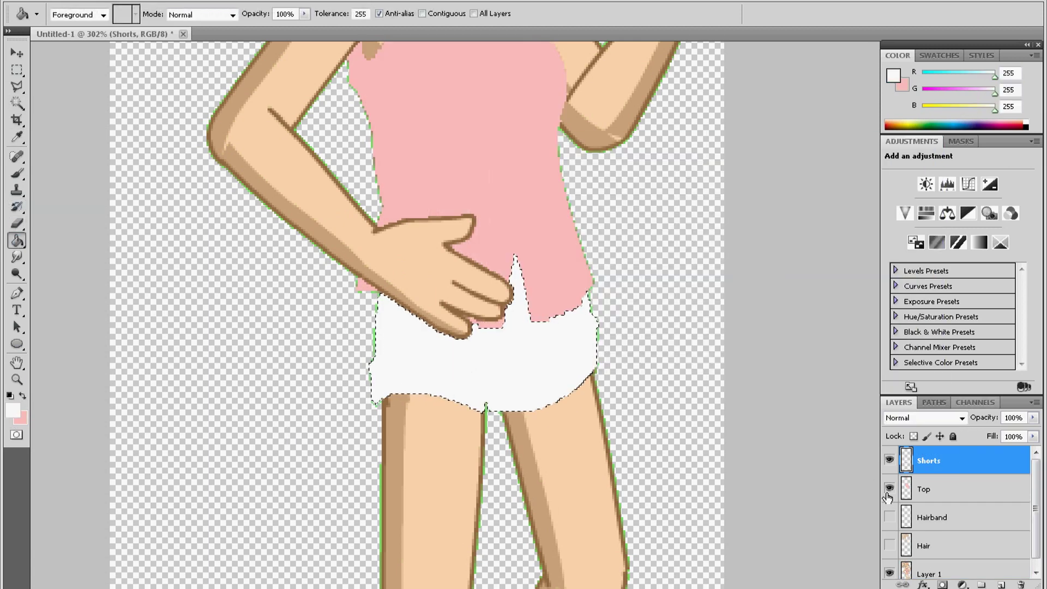
key(m)
key(ctrl+d)
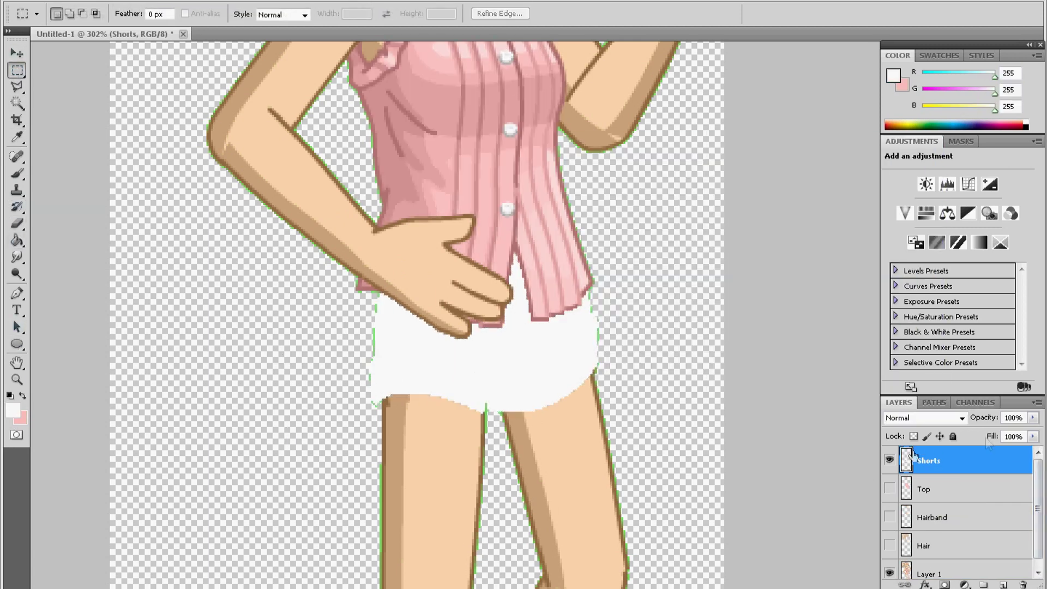
click(889, 459)
click(1003, 585)
double_click(927, 460)
text(Shoes)
key(Return)
drag(300, 545, 256, 203)
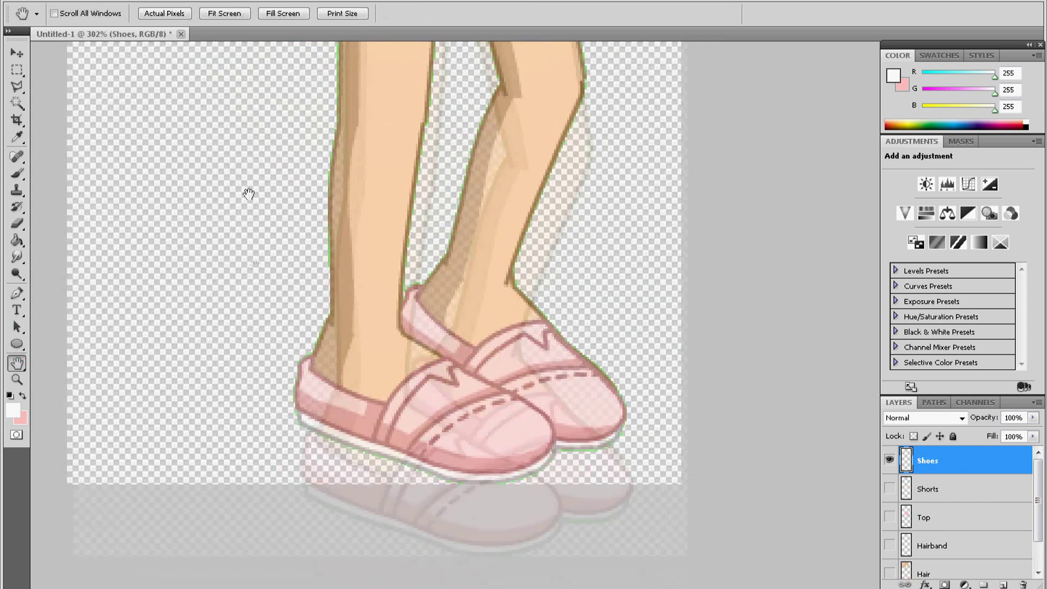
On Layer 1, Magic Wand-select both shoes, including the stitch dashes and left front band
click(17, 102)
key(alt+shift+bracketleft)
click(428, 403)
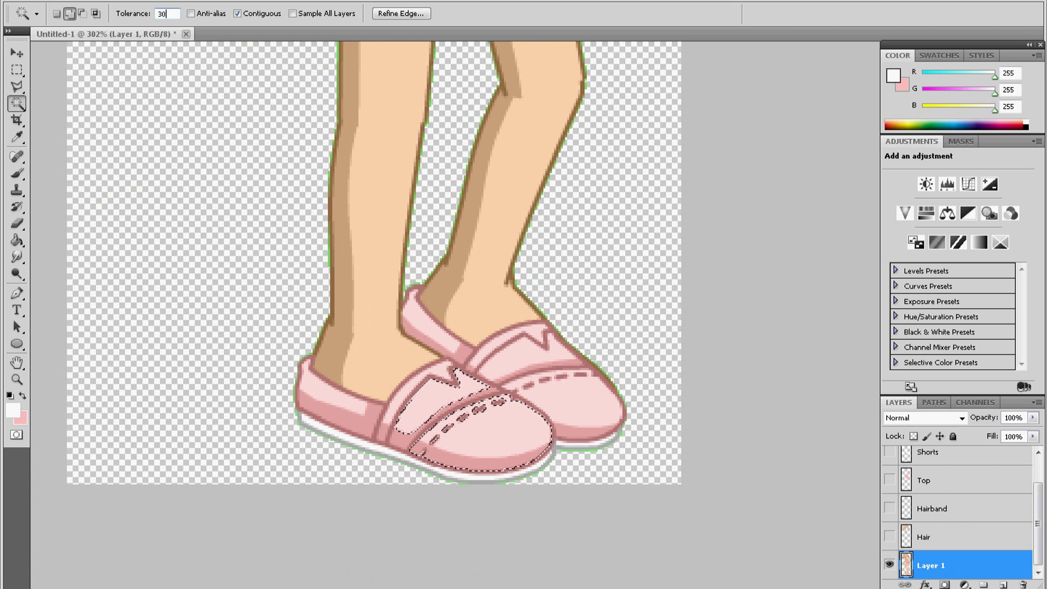
shift+click(374, 402)
shift+click(367, 427)
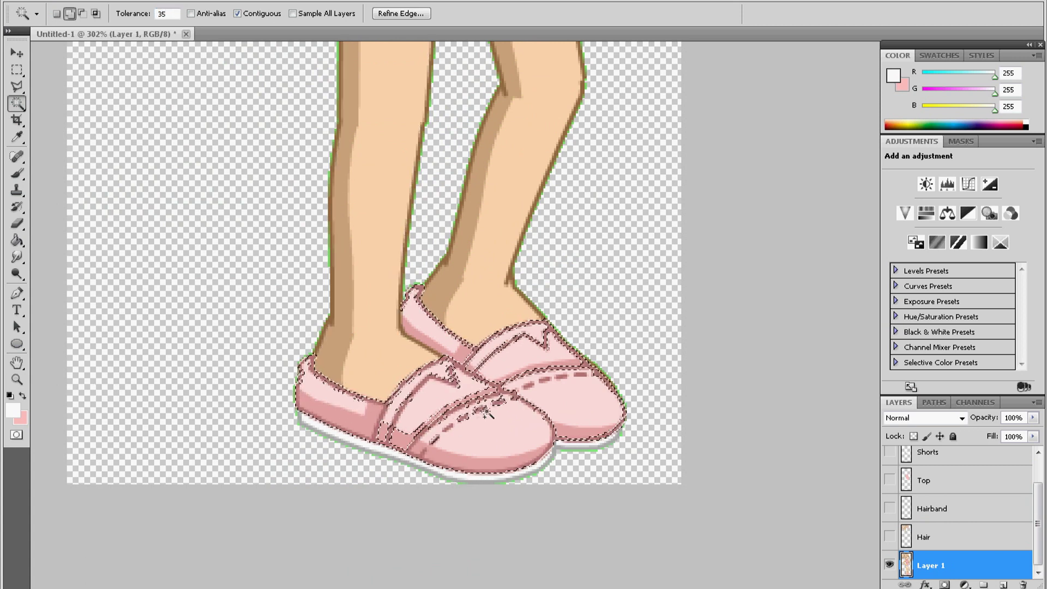
shift+click(532, 381)
shift+click(418, 421)
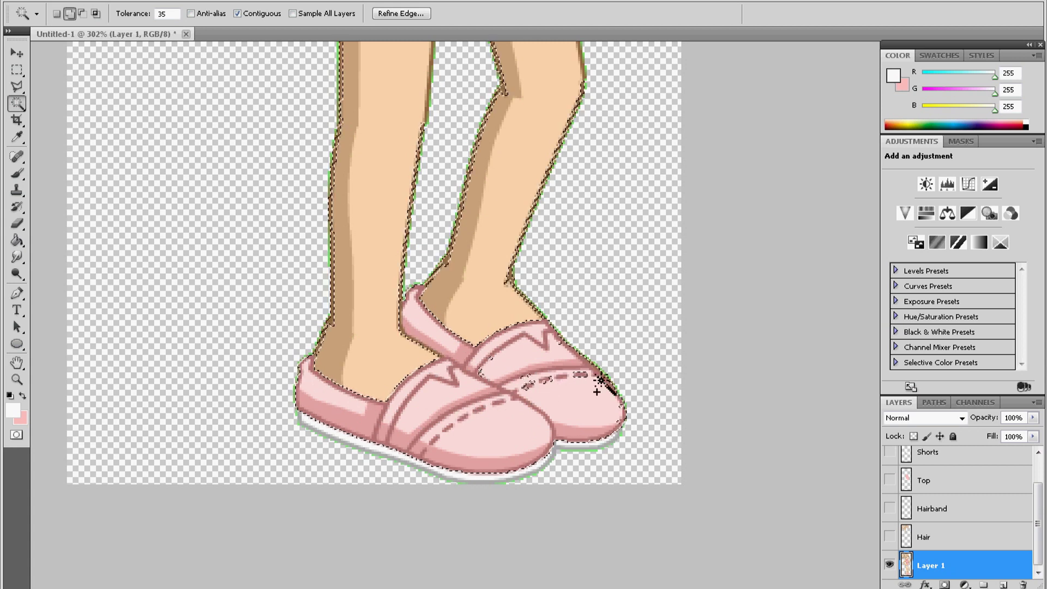
shift+click(546, 383)
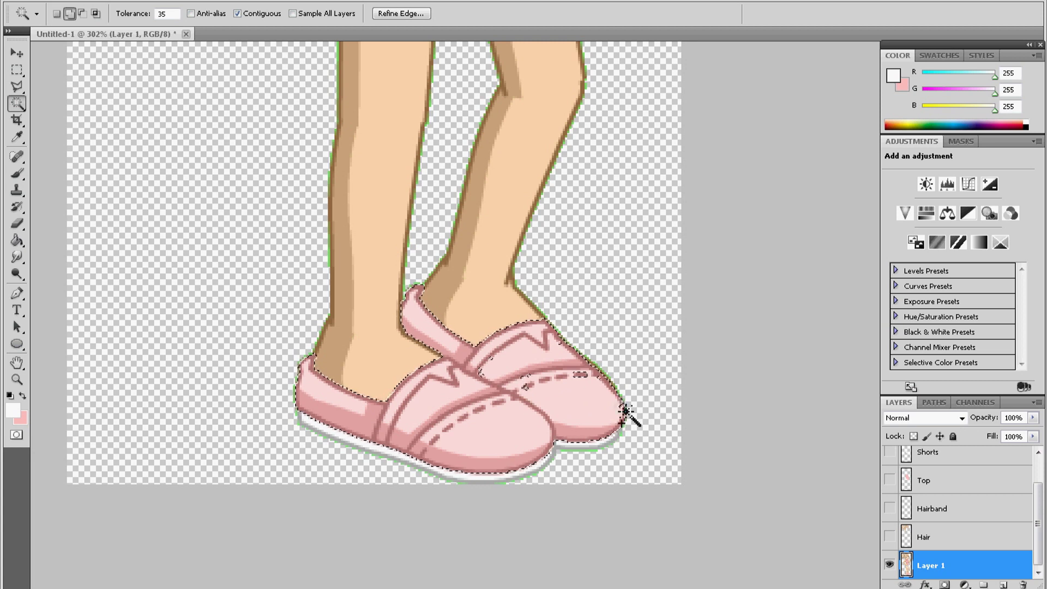
Fill the shoe selection flat pink on the Shoes layer, then deselect
click(15, 87)
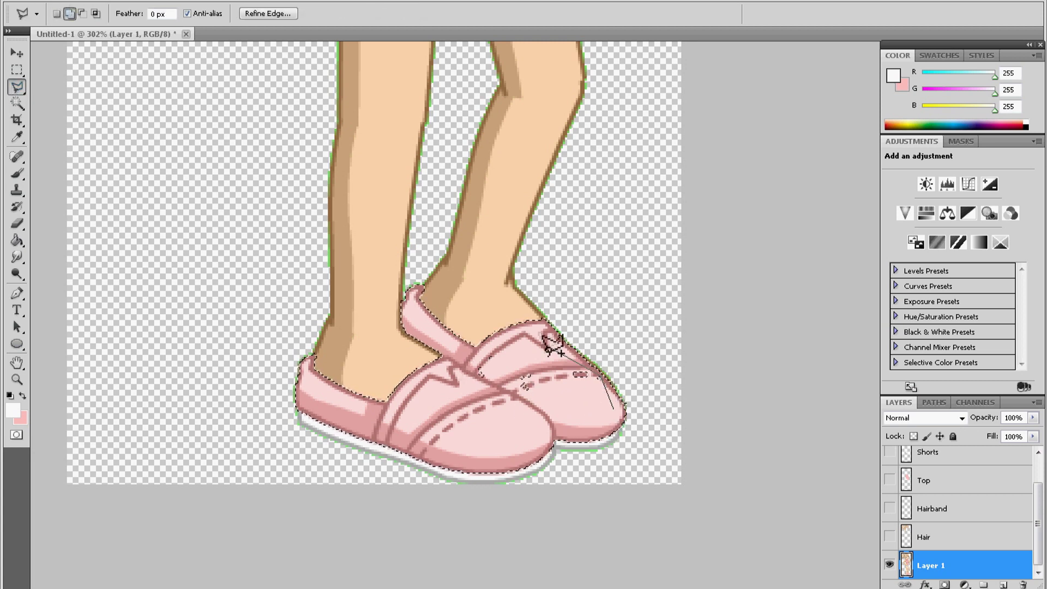
click(17, 240)
scroll(960, 507, up, 2)
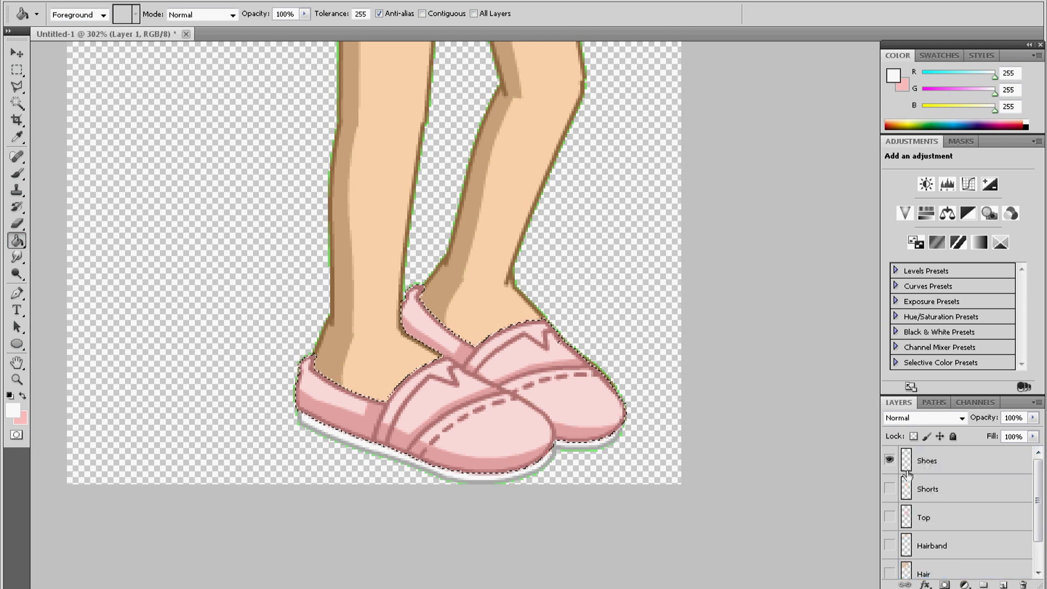
click(927, 461)
click(447, 425)
key(ctrl+z)
key(x)
click(299, 340)
key(ctrl+d)
Hide the Shoes layer and add a new empty layer above it
key(b)
click(889, 461)
key(ctrl+shift+alt+n)
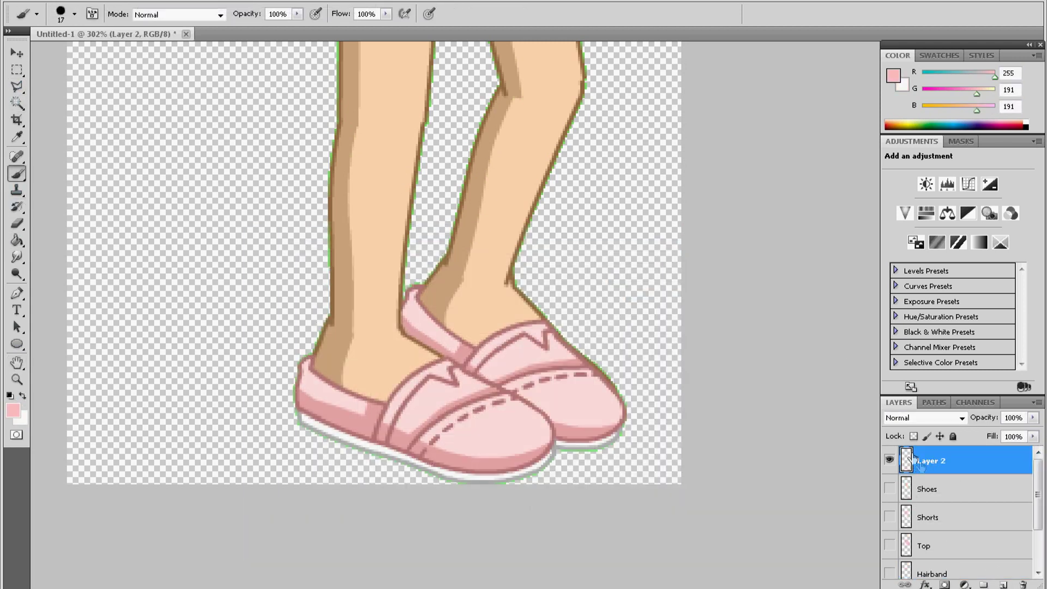
Name the new layer 'Shoe Detail' and select both white shoe soles on Layer 1
key(Return)
key(w)
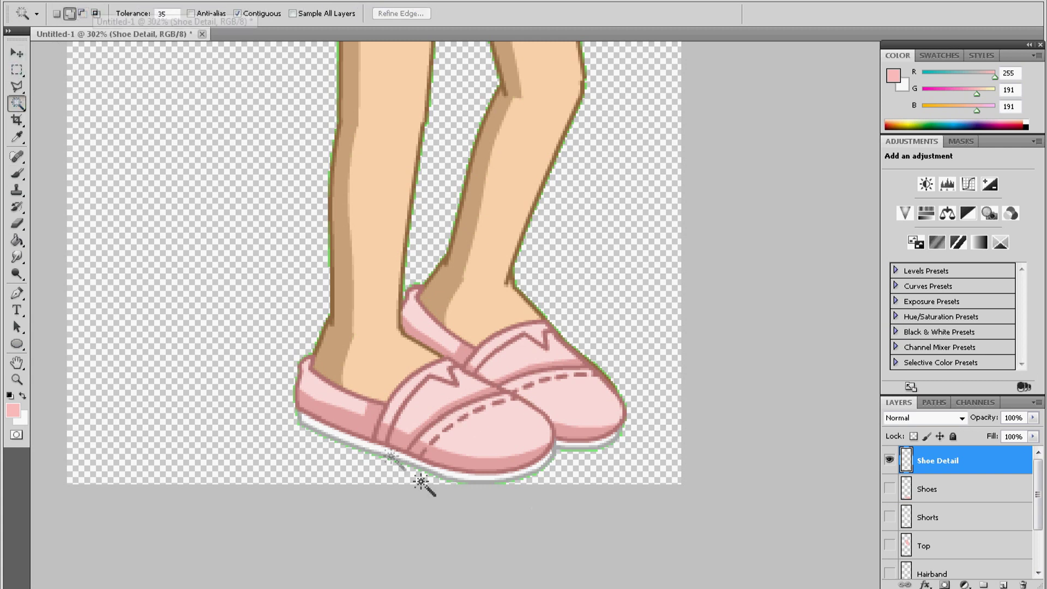
key(alt+comma)
click(329, 436)
scroll(1030, 492, up, 3)
shift+click(600, 456)
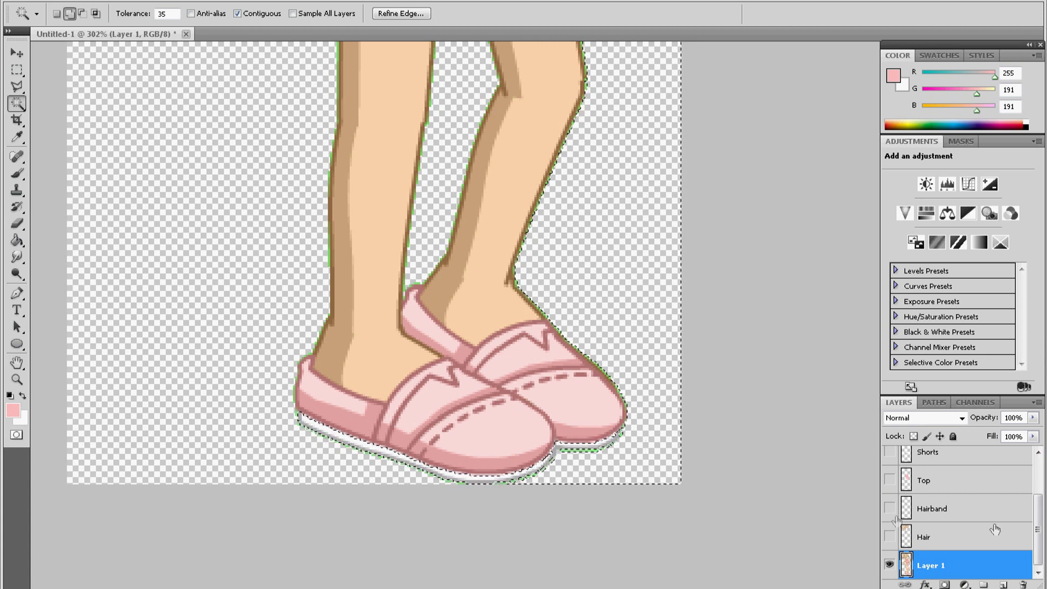
Fill the sole selection flat white on the Shoe Detail layer, then deselect
key(alt+period)
click(17, 240)
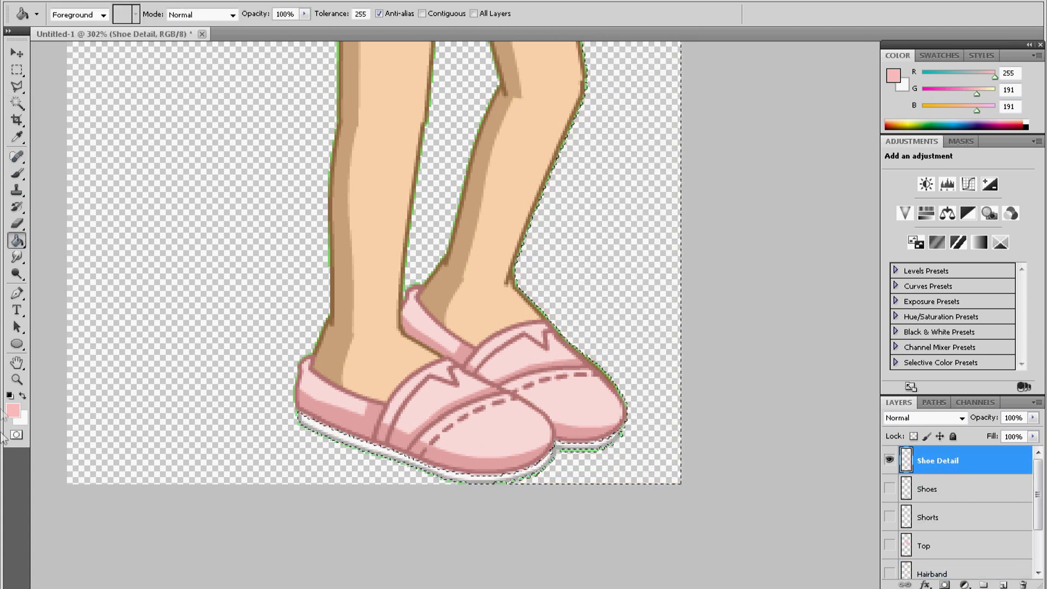
key(x)
key(w)
key(alt+comma)
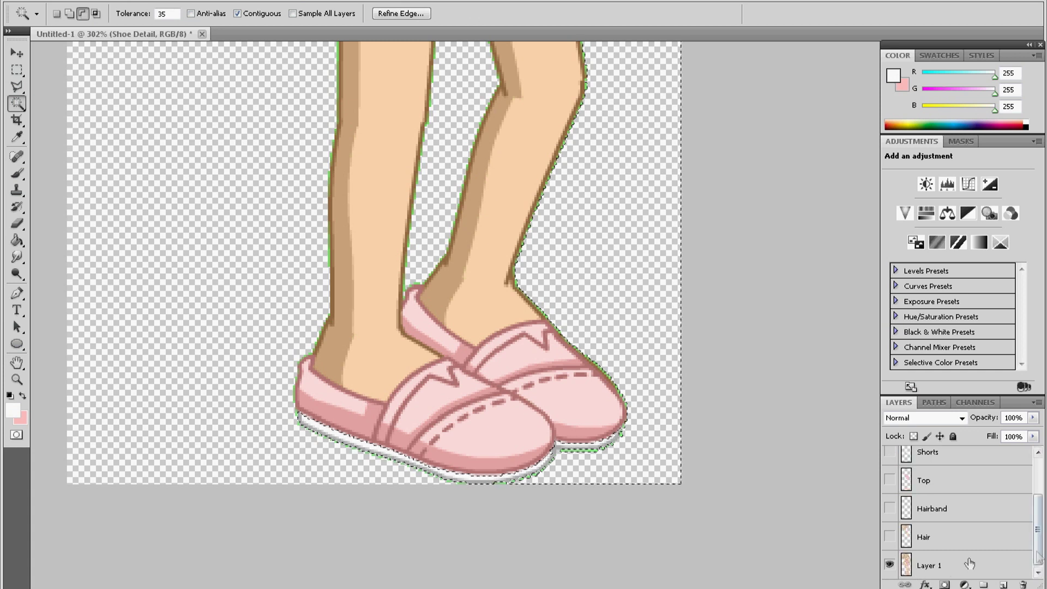
key(alt+period)
click(17, 240)
click(16, 69)
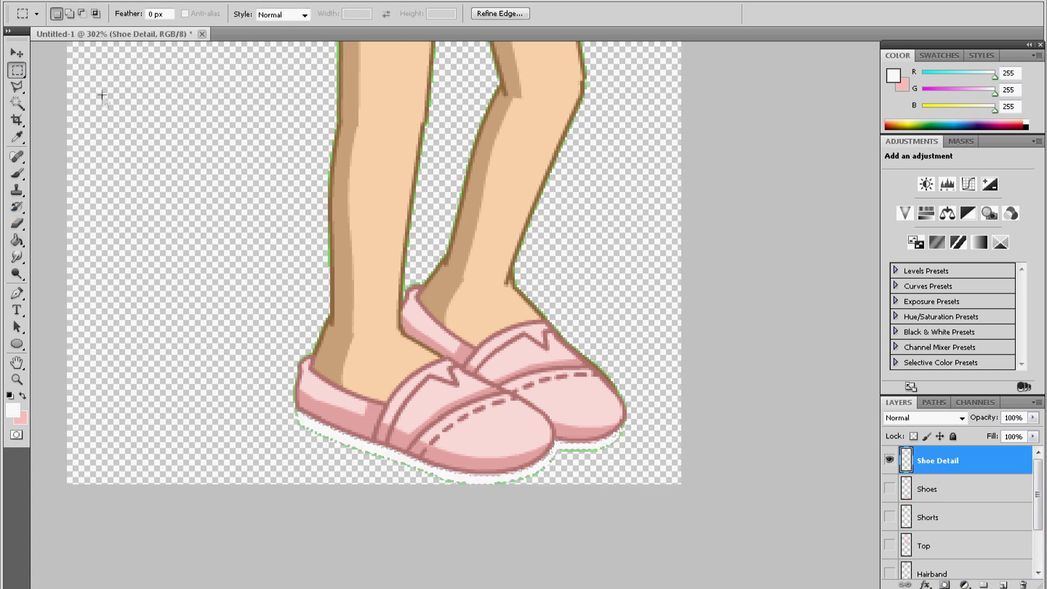
click(899, 489)
Show the Shoes layer, move it above Shoe Detail, and zoom out to the whole figure
click(949, 460)
click(17, 53)
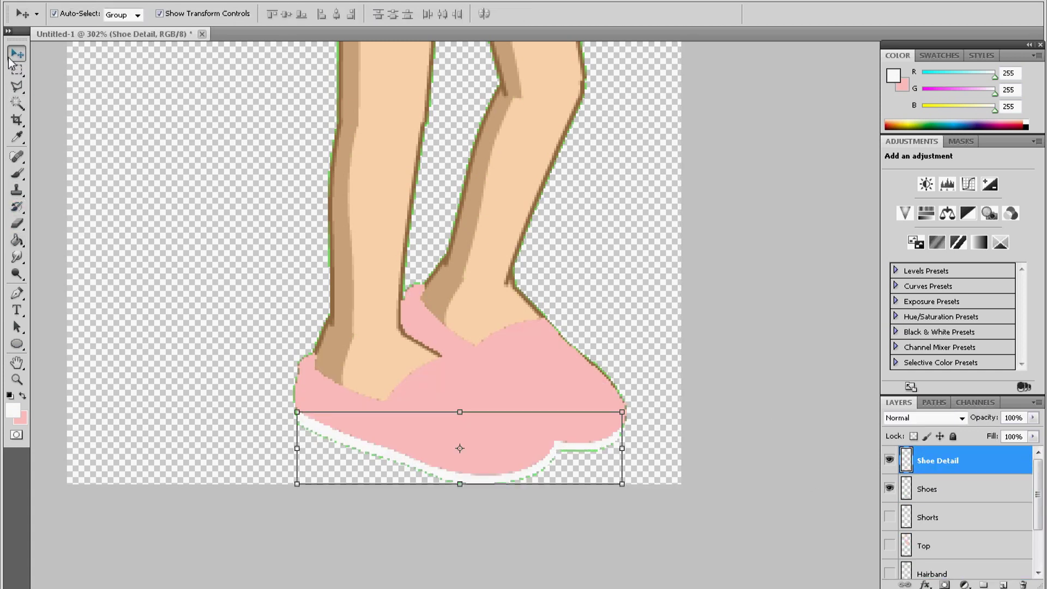
click(17, 70)
drag(938, 490, 937, 457)
scroll(897, 528, down, 2)
key(z)
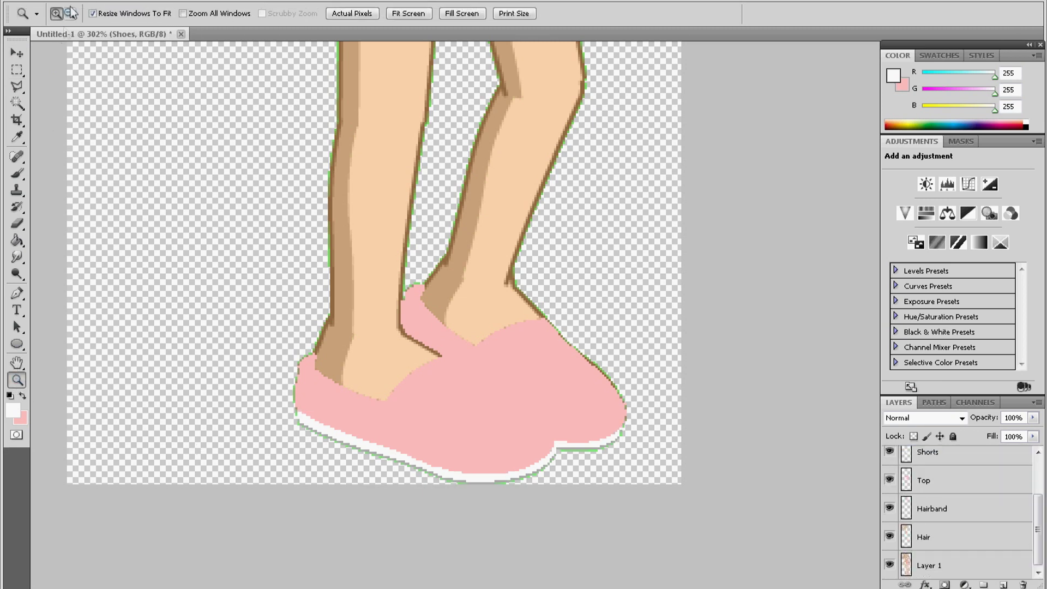
alt+click(333, 355)
Toggle Layer 1 to check the flat layers, then zoom in on the shirt buttons
click(890, 566)
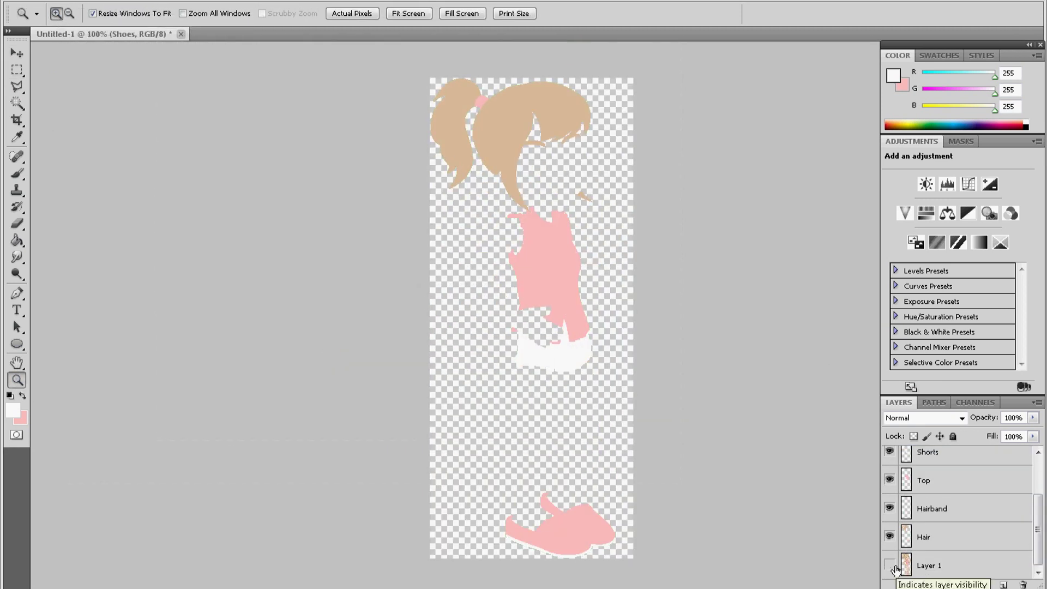
click(890, 566)
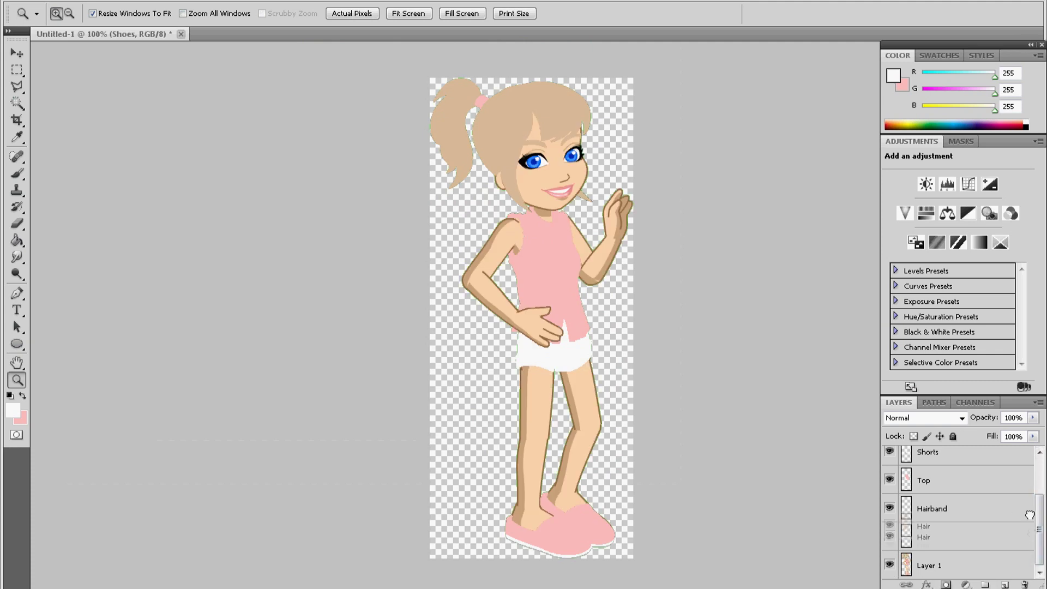
click(927, 536)
scroll(960, 507, up, 2)
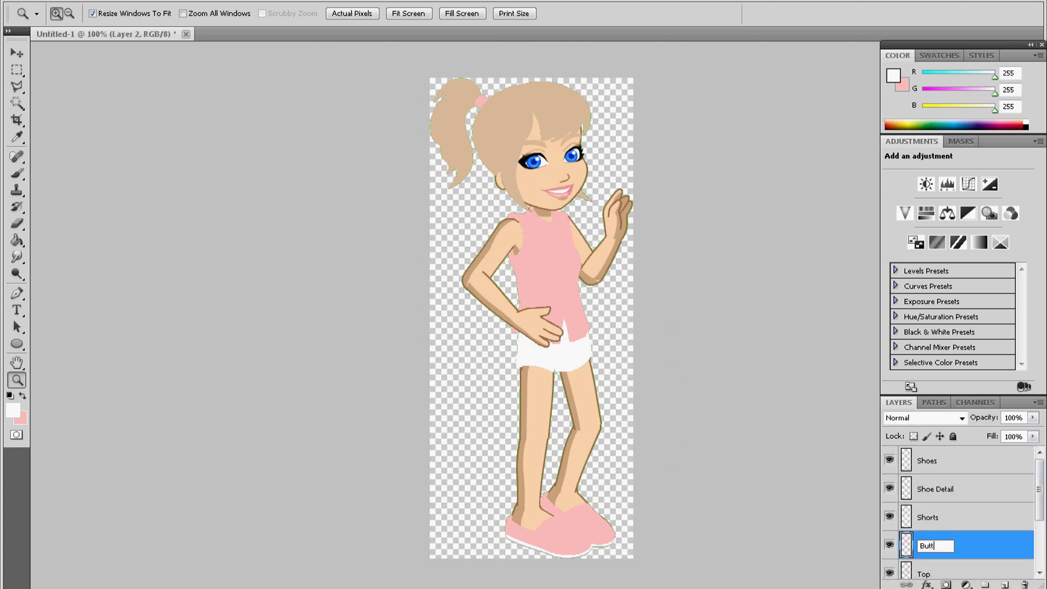
scroll(1039, 456, down, 3)
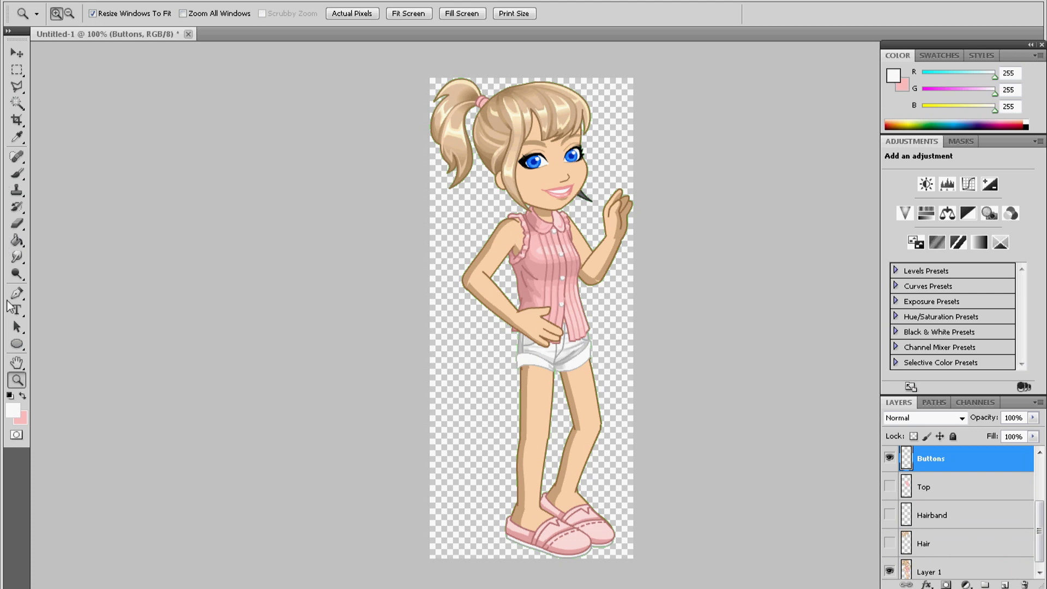
drag(504, 215, 576, 338)
On Layer 1, Magic Wand-select all four shirt buttons
key(w)
key(m)
click(938, 572)
key(w)
click(515, 106)
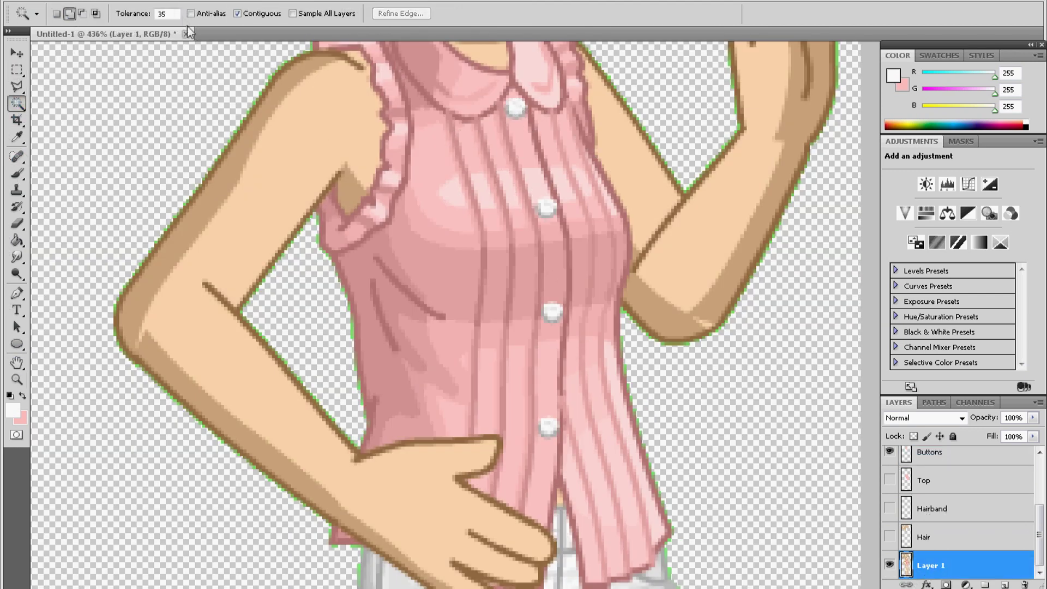
click(515, 107)
shift+click(546, 207)
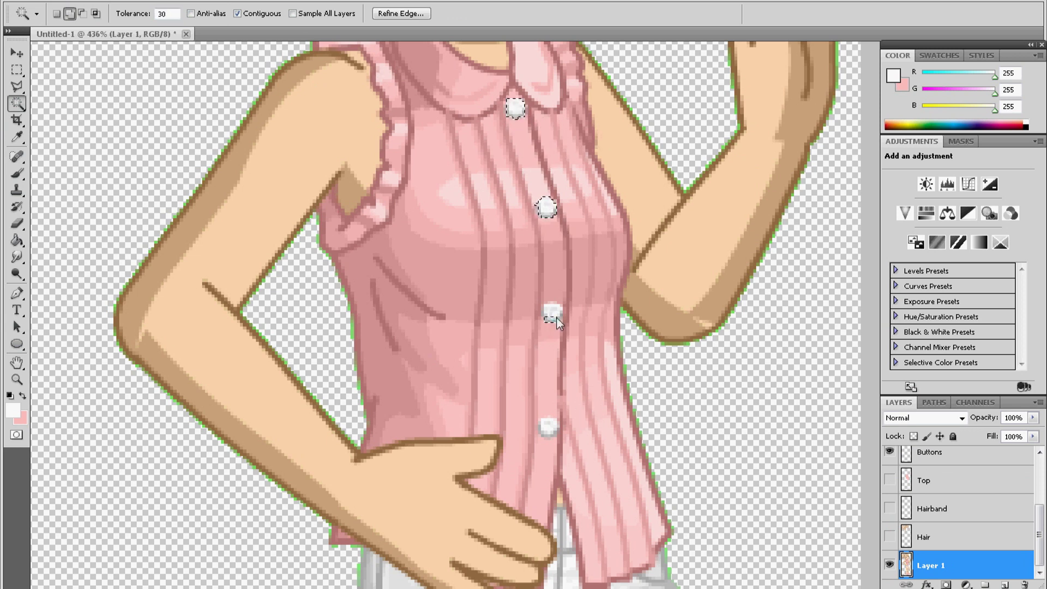
shift+click(548, 427)
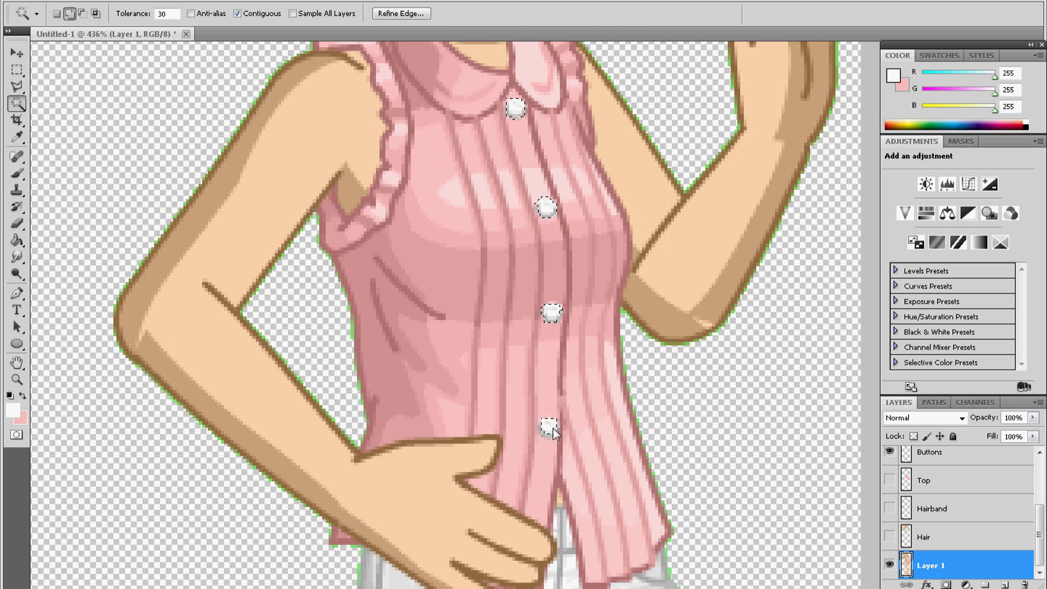
Fill the button selection white on the Buttons layer, deselect, and zoom out
click(930, 453)
key(l)
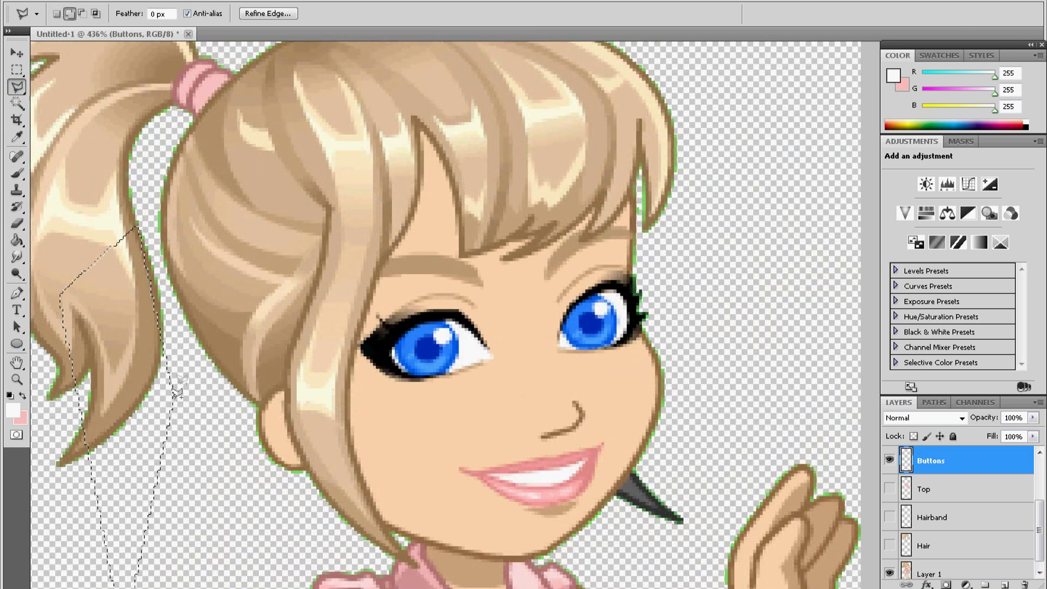
key(m)
key(z)
click(889, 488)
Show the Shoes layer and select all part layers from Shoes down to Hair
scroll(960, 518, up, 2)
click(889, 461)
click(938, 461)
scroll(959, 518, down, 3)
scroll(960, 518, up, 3)
scroll(1026, 495, up, 1)
scroll(960, 518, down, 3)
shift+click(937, 551)
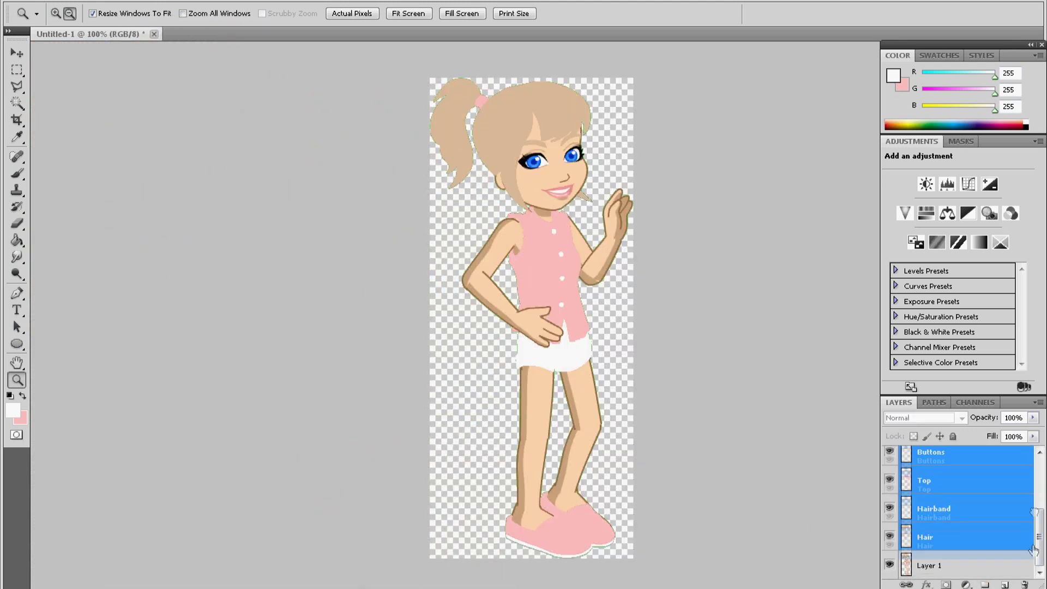
Group the selected part layers as Group 1, hide it, and add a new layer
scroll(960, 518, up, 3)
click(889, 454)
click(905, 454)
click(933, 483)
click(1005, 585)
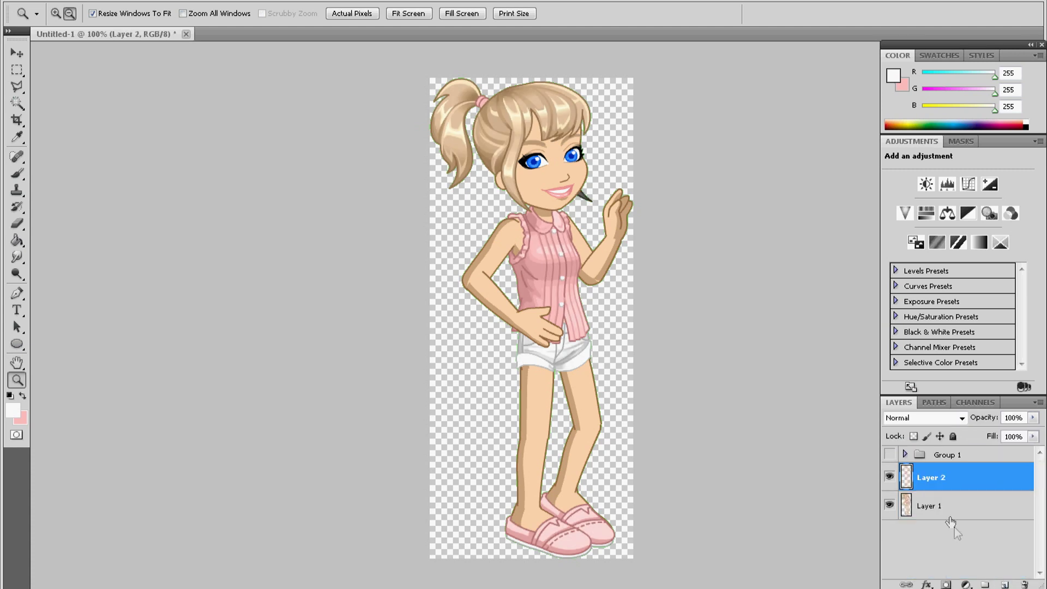
Magic Wand-select the whole figure on Layer 1, then make new Layer 2 active
click(943, 505)
click(17, 103)
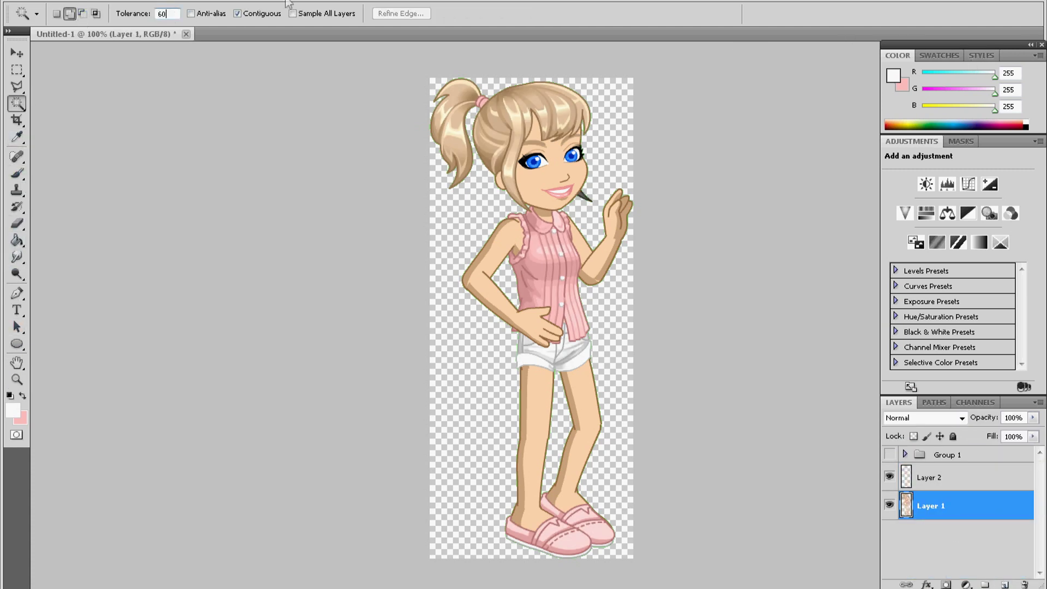
text(40)
click(436, 355)
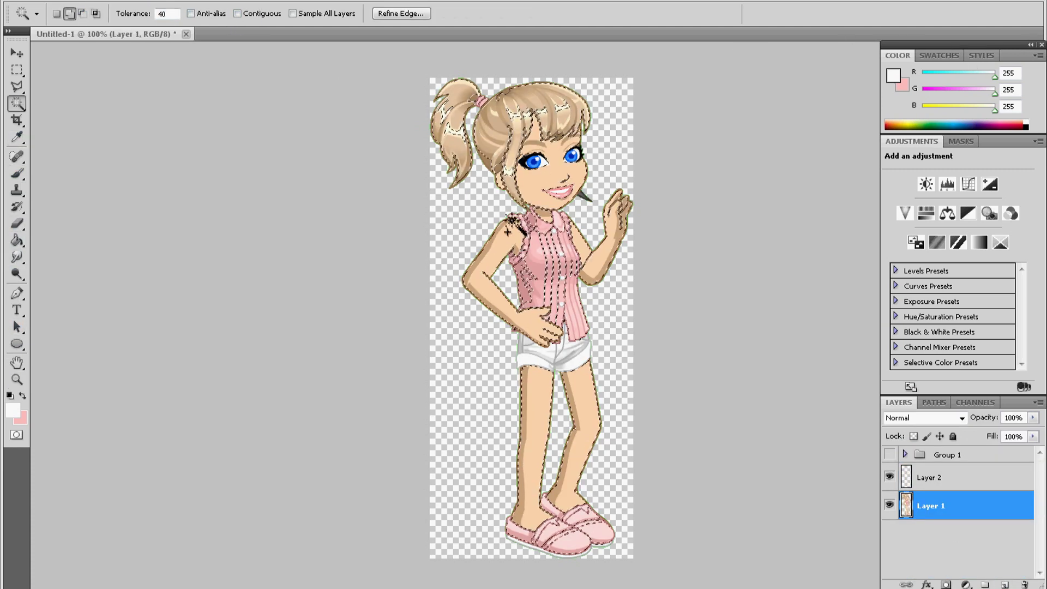
click(933, 477)
Fill the figure flat peach (255,215,173), show Group 1, deselect, and hide Layer 1
click(12, 410)
click(518, 256)
click(858, 164)
key(g)
click(545, 245)
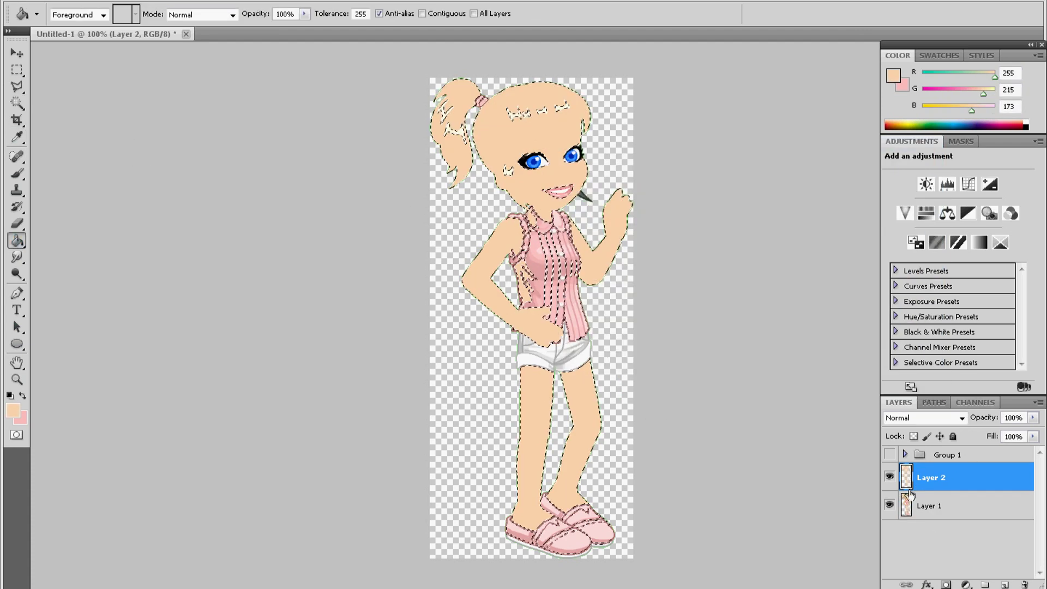
click(889, 454)
key(m)
click(889, 505)
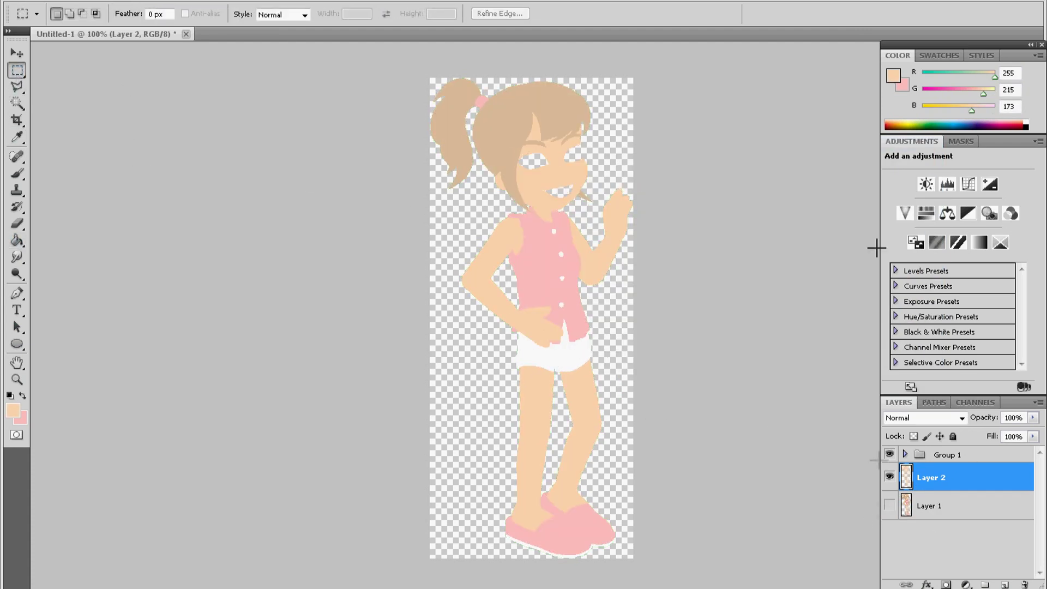
Zoom in, close the pen path around the face, and fill it with skin colour
click(15, 380)
drag(525, 216, 557, 234)
key(p)
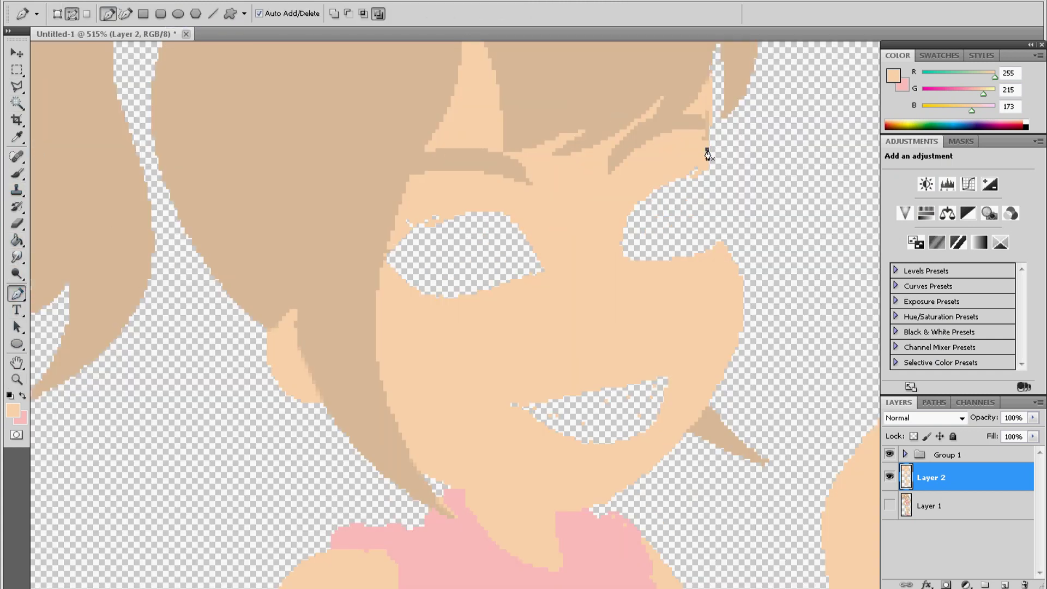
click(707, 149)
right_click(659, 190)
click(701, 278)
click(614, 140)
key(m)
Zoom back out to the whole figure and dismiss the face path
key(z)
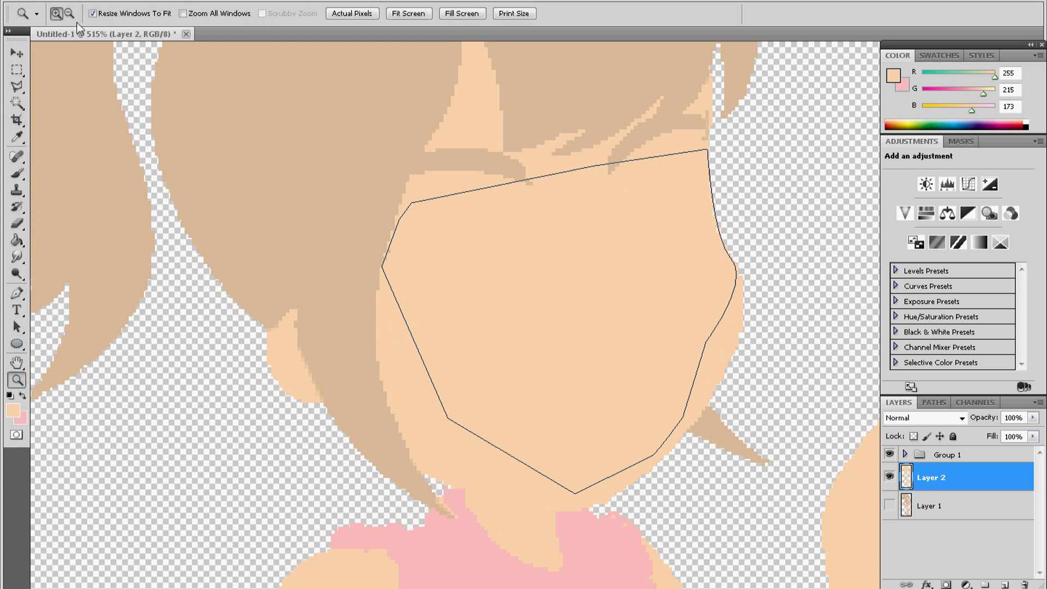
key(ctrl+alt+0)
right_click(658, 234)
key(Escape)
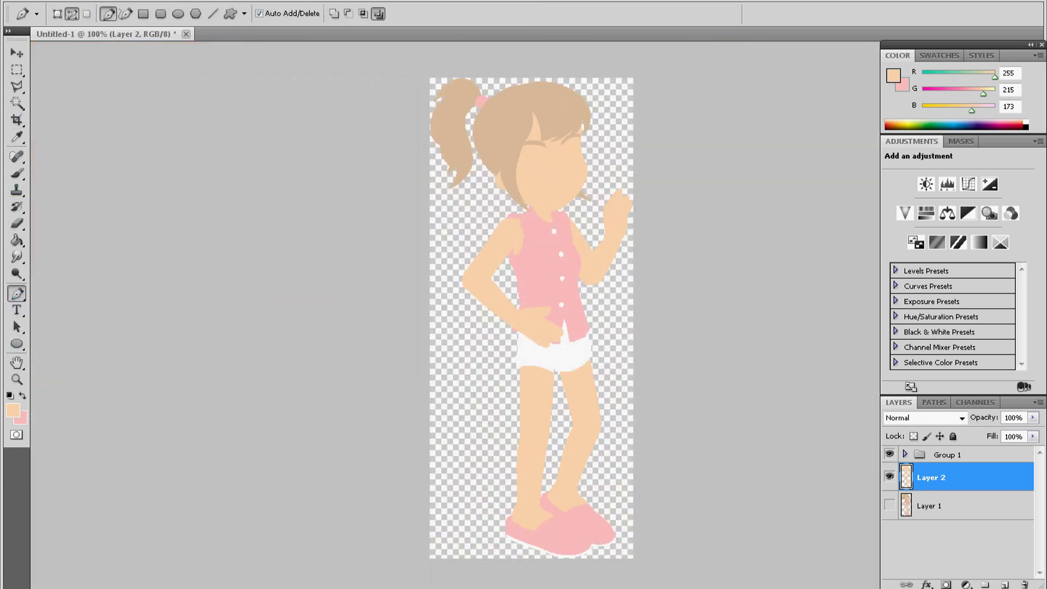
Add a new bottom layer and fill it black as the background
key(ctrl+shift+alt+n)
key(d)
key(p)
key(g)
click(599, 394)
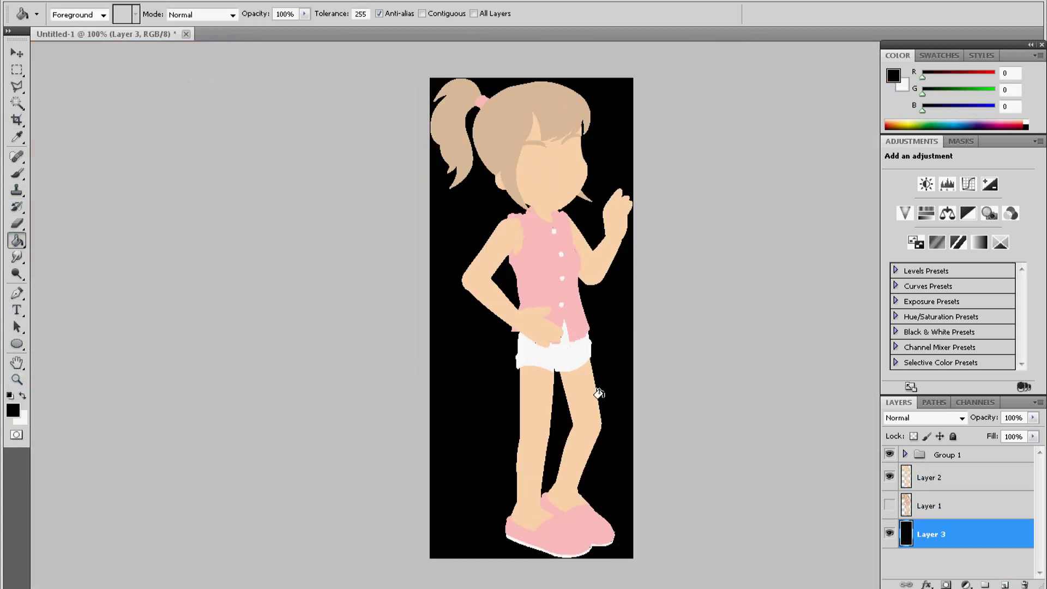
Reposition the black layer, expand Group 1, select the Top layer, and zoom into the shirt
drag(949, 483, 949, 469)
click(904, 454)
scroll(960, 512, down, 3)
click(960, 514)
key(z)
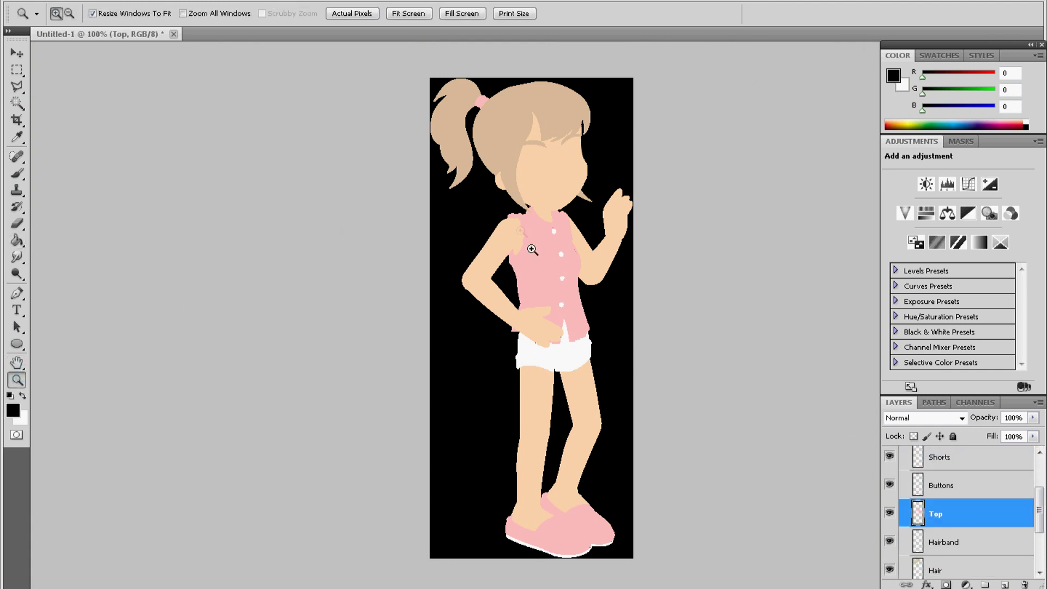
drag(500, 211, 579, 263)
Sample the peach skin colour from the canvas and switch to the Pencil tool
key(b)
click(12, 410)
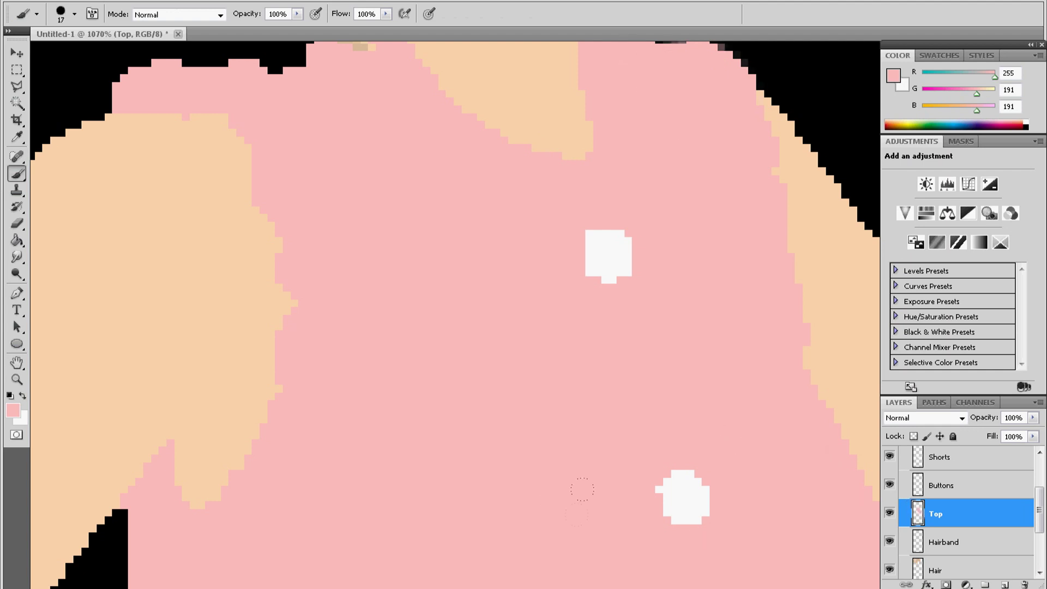
key(space)
drag(292, 507, 603, 388)
click(12, 410)
click(409, 316)
key(Return)
right_click(16, 173)
click(187, 184)
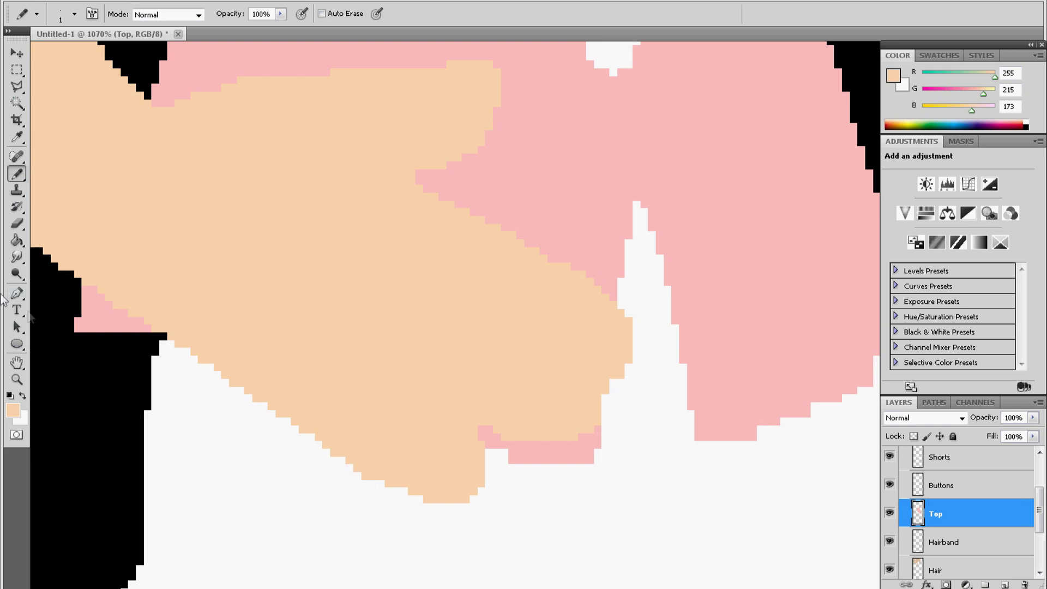
Sample the shirt's pink and pencil over the stray dark collar pixels
key(space)
drag(365, 497, 427, 371)
click(13, 410)
click(678, 93)
key(Return)
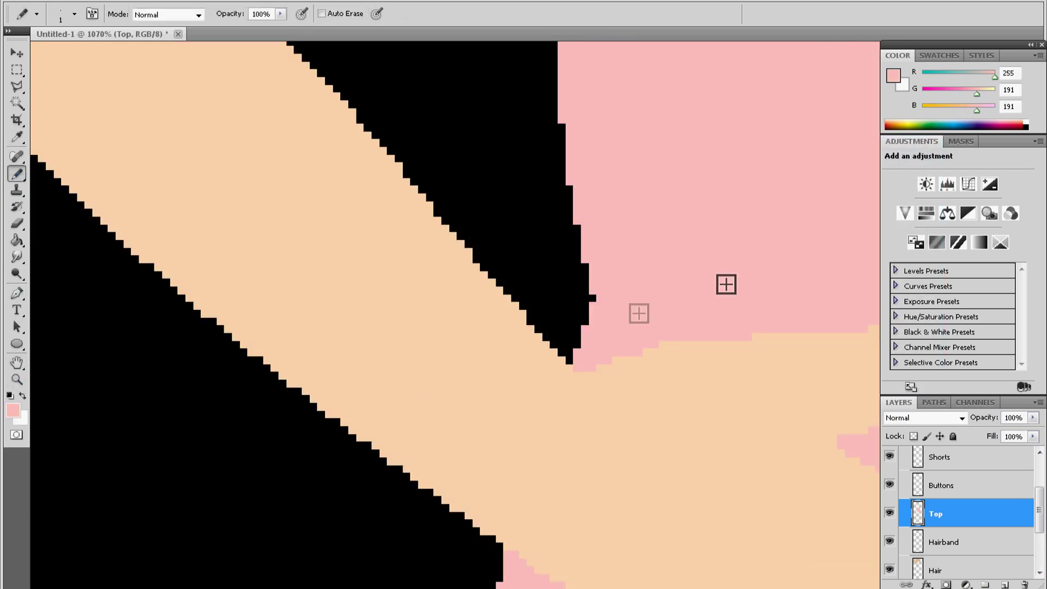
key(space)
drag(303, 505, 537, 381)
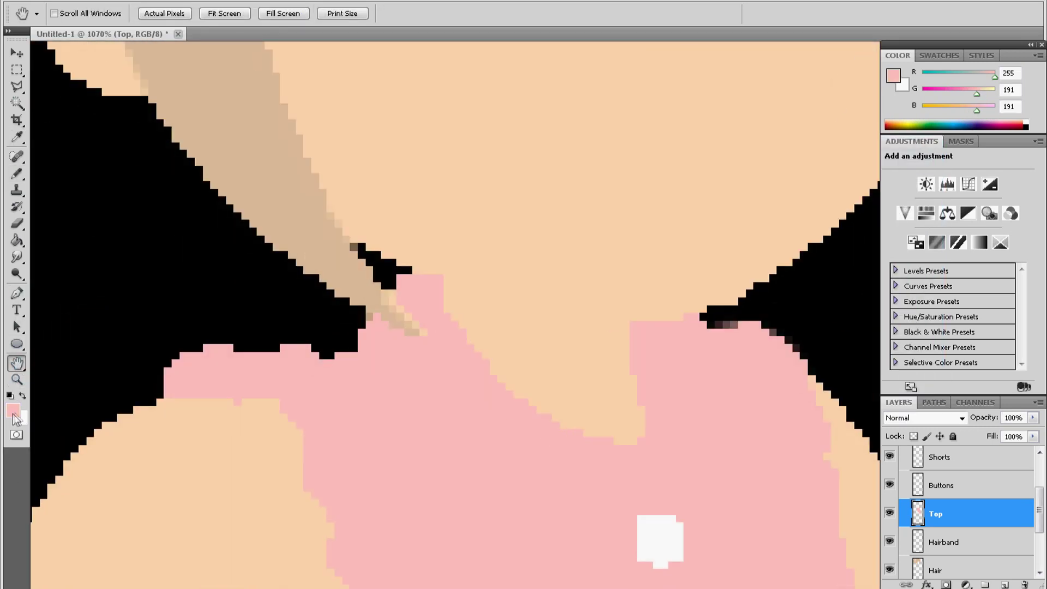
key(b)
drag(737, 326, 718, 326)
Pan over to the hair and hairband and zoom out slightly
key(space)
mouse_move(144, 401)
mouse_down()
mouse_move(367, 455)
mouse_move(320, 303)
mouse_move(4, 396)
mouse_up()
key(b)
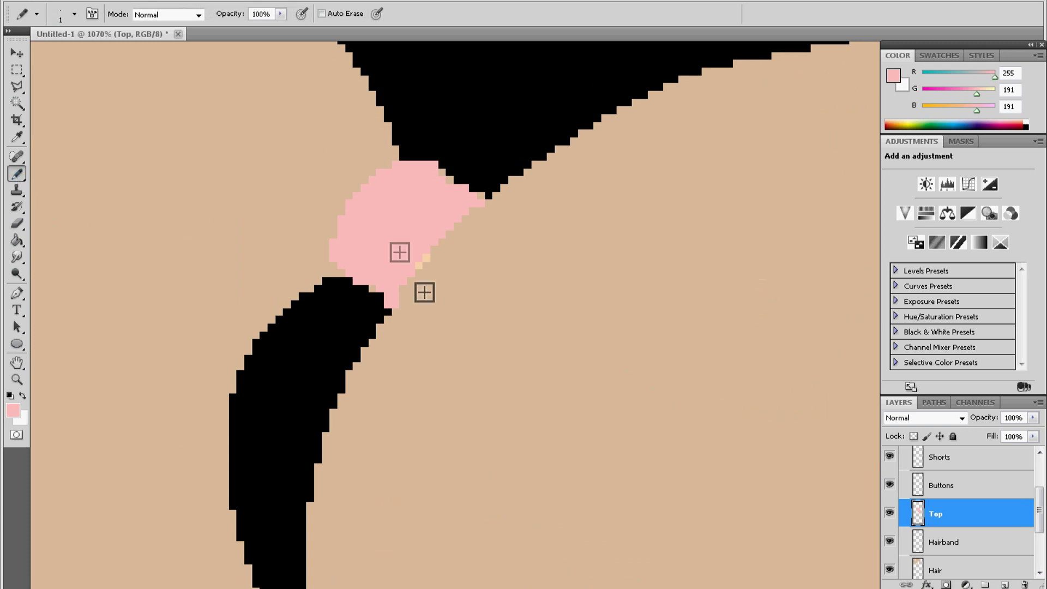
alt+click(504, 251)
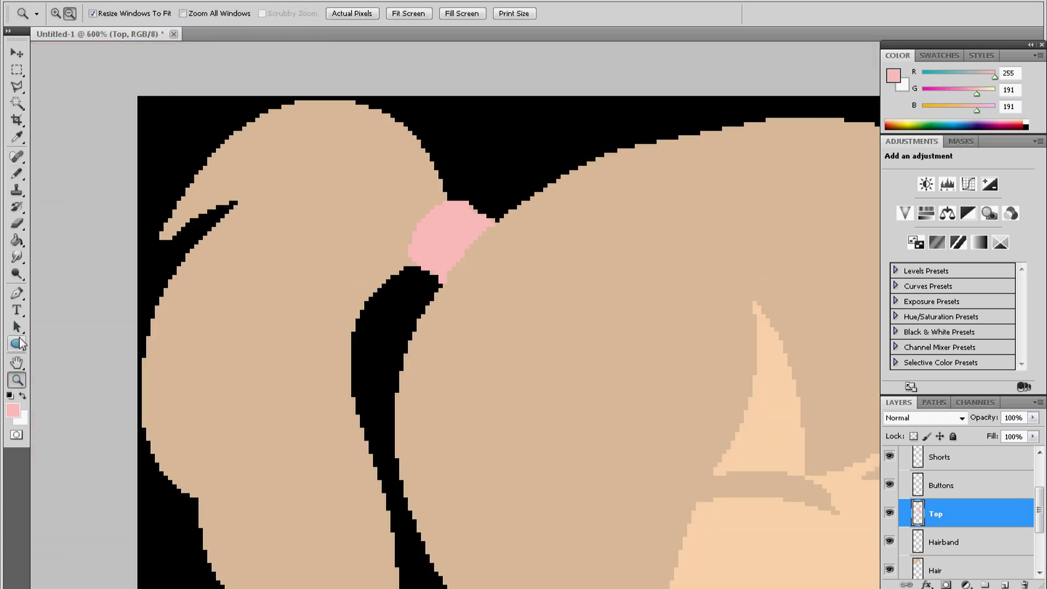
On the Shoes layer, pencil skin-coloured pixels over the ragged hair edge near the collar
click(16, 363)
mouse_move(563, 393)
mouse_down()
mouse_move(248, 209)
mouse_move(573, 304)
mouse_up()
click(13, 410)
click(505, 409)
click(875, 167)
scroll(1002, 508, up, 3)
click(976, 478)
key(b)
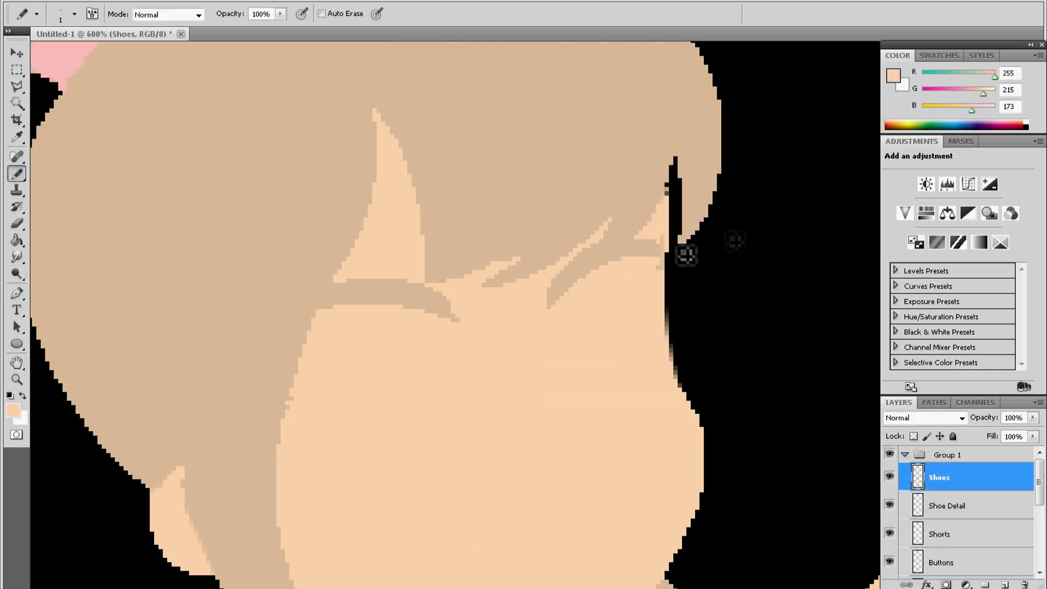
click(674, 235)
Touch up the hair edge in the hair's tan colour
click(12, 409)
click(655, 137)
click(874, 167)
click(674, 194)
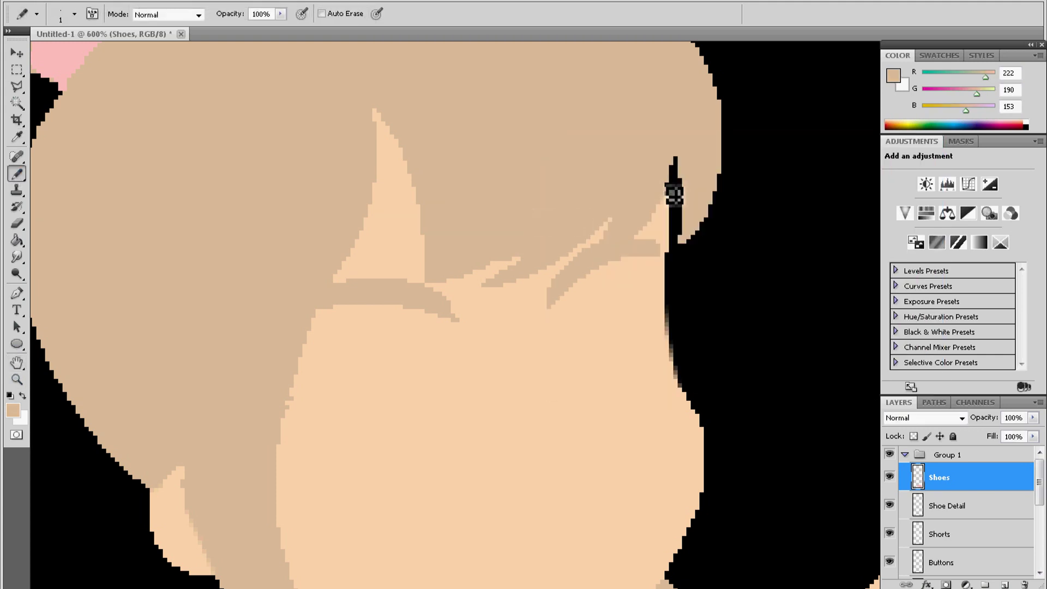
scroll(320, 283, down, 5)
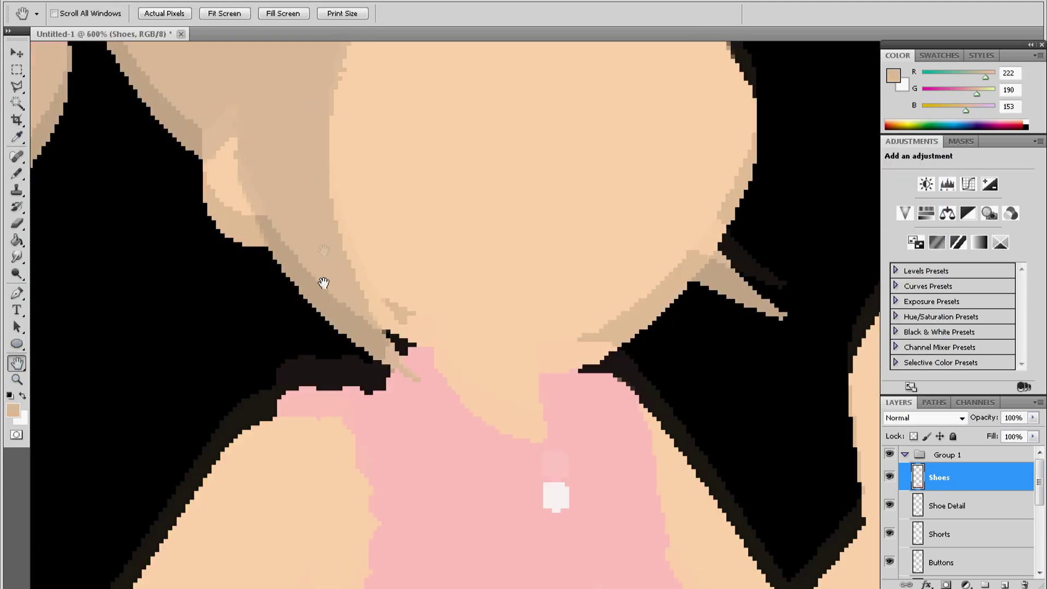
Reselect the skin colour, move to the neck and shoulders, and make the Hair layer active
click(13, 409)
click(873, 164)
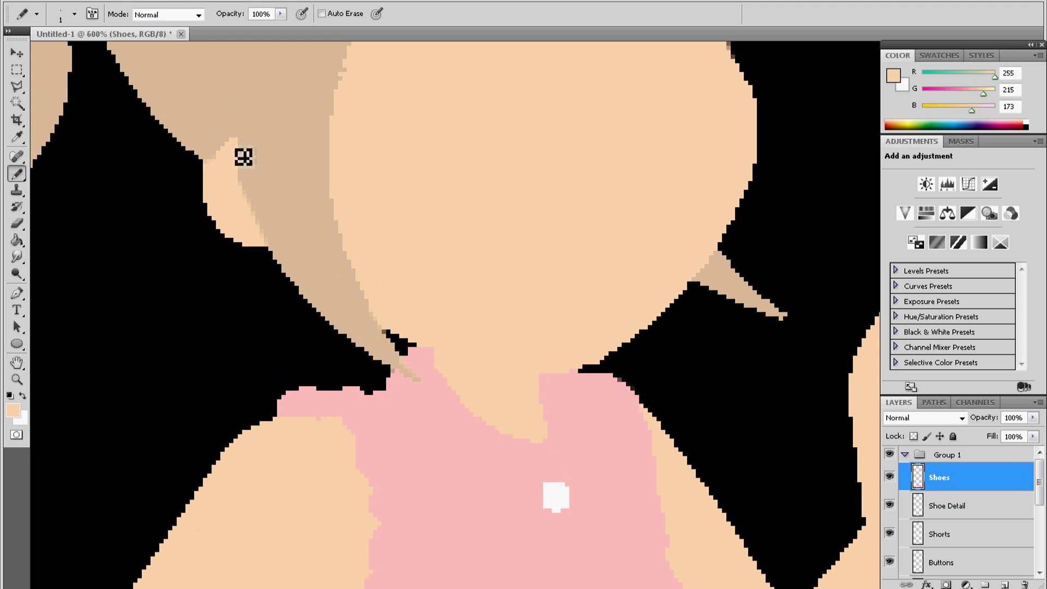
drag(358, 434, 201, 351)
key(e)
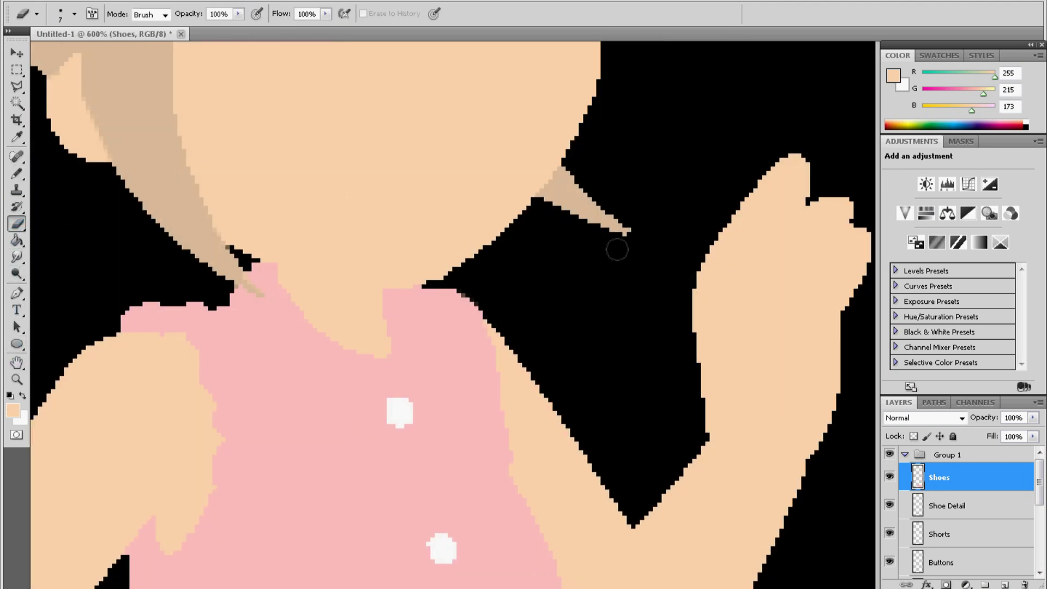
drag(1038, 498, 1038, 549)
click(952, 505)
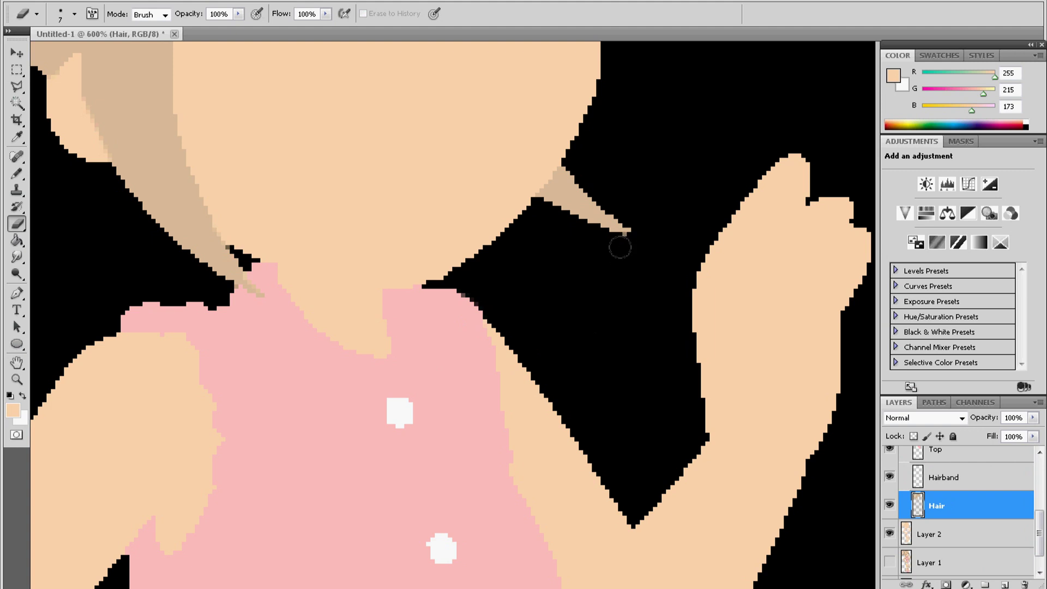
click(17, 362)
Pencil the black gap under the shorts white, then restore the skin colour
scroll(431, 297, down, 10)
click(23, 396)
click(19, 177)
drag(507, 199, 507, 210)
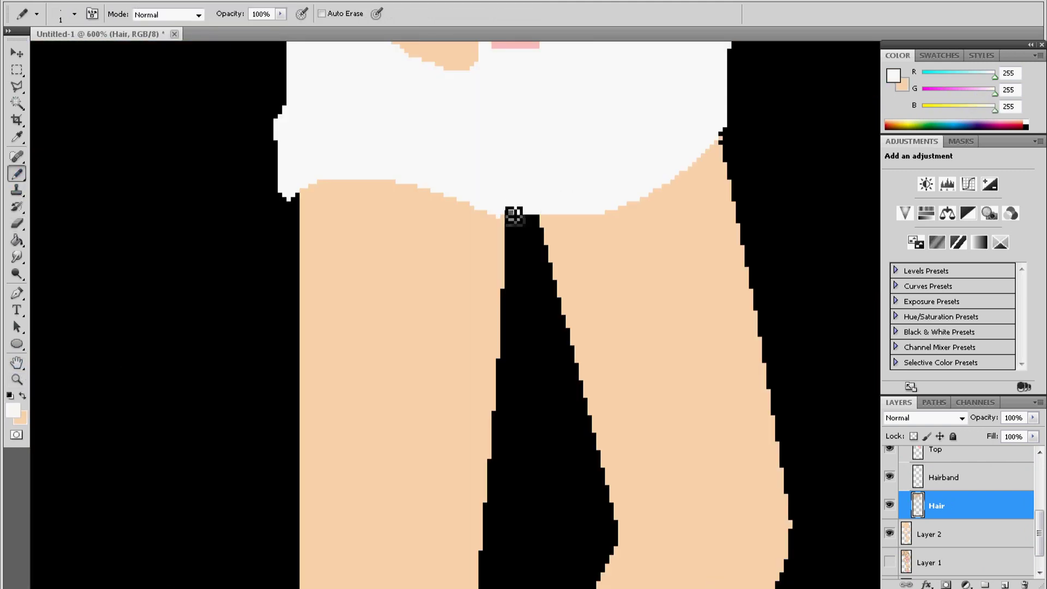
key(x)
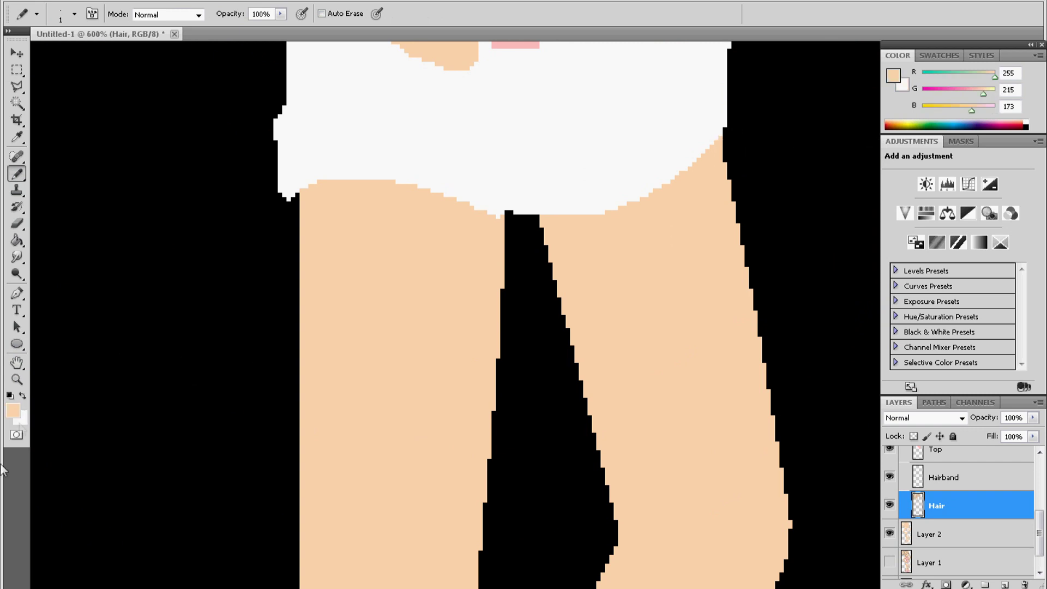
On Layer 2, fill a rectangular strip at the shoe's left edge with pink and deselect
key(h)
scroll(426, 245, down, 5)
scroll(440, 272, down, 5)
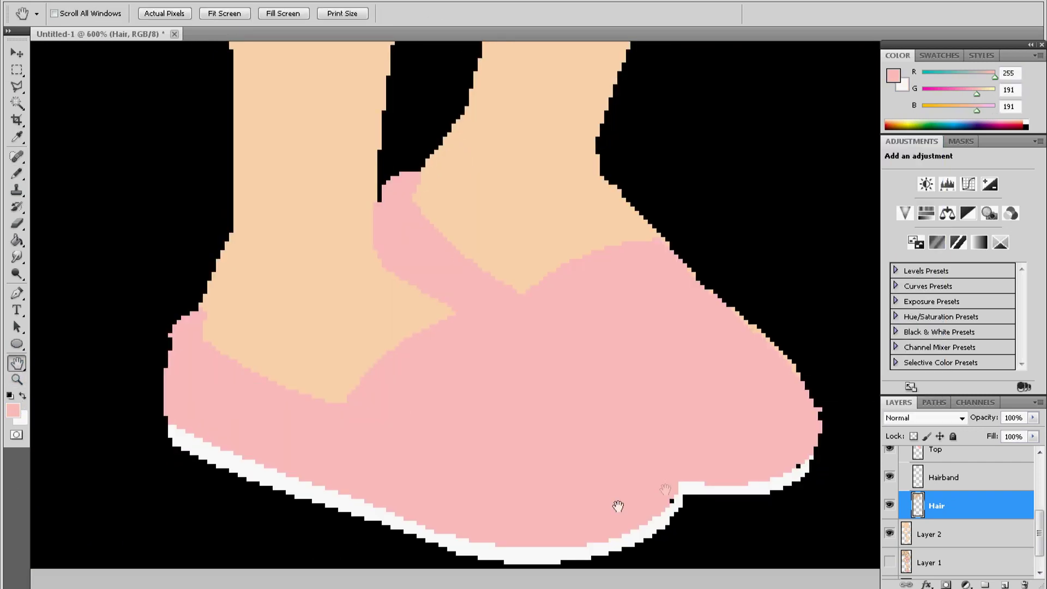
key(b)
key(alt+bracketleft)
click(17, 223)
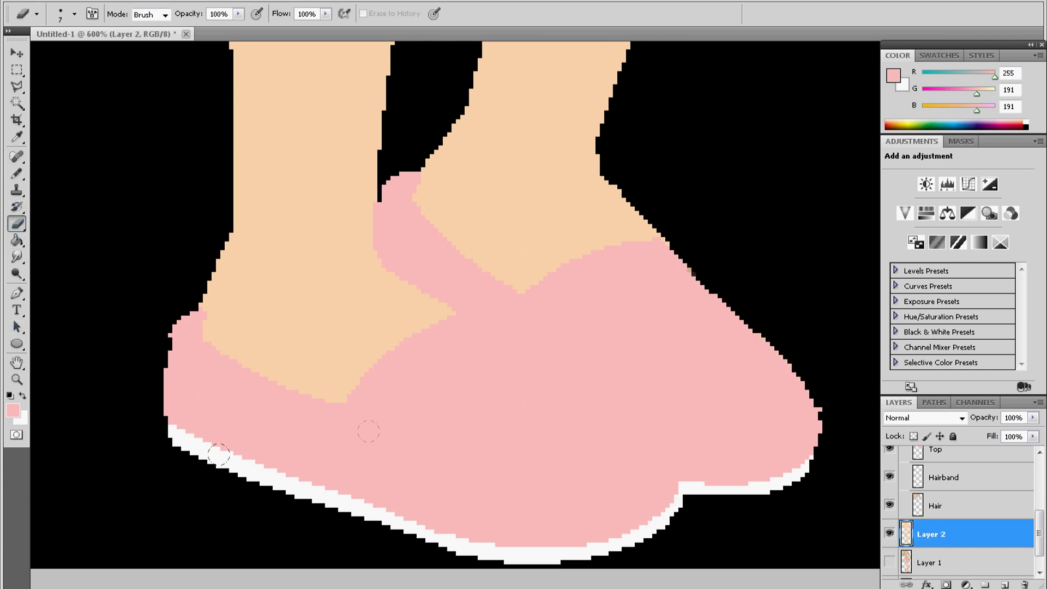
click(17, 69)
click(179, 379)
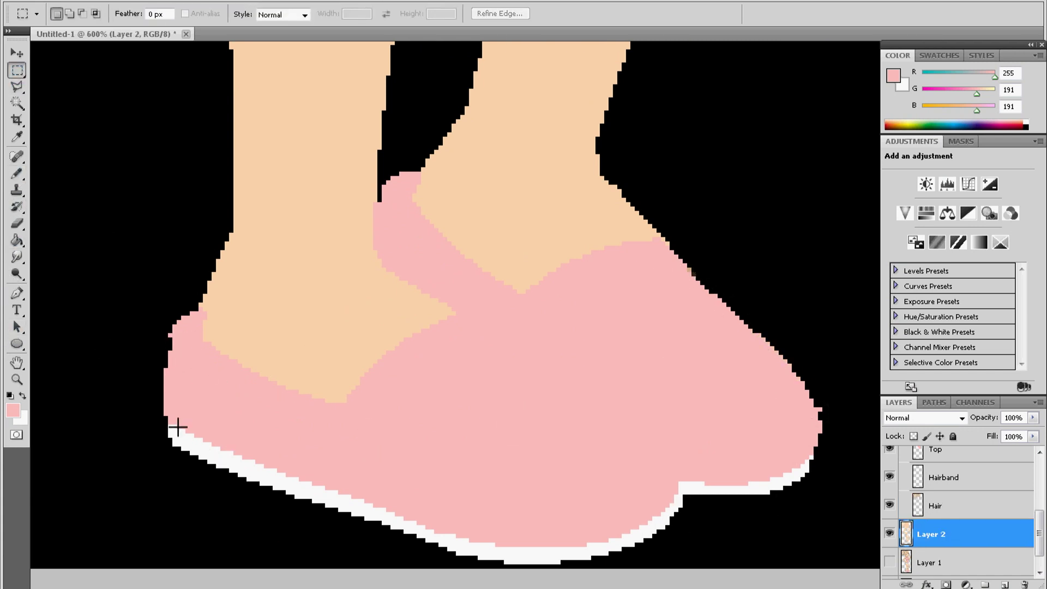
click(17, 240)
click(169, 381)
click(16, 69)
key(ctrl+d)
Adjust the eraser size, select the Shoes layer, and zoom out to view the whole avatar
click(17, 223)
click(75, 14)
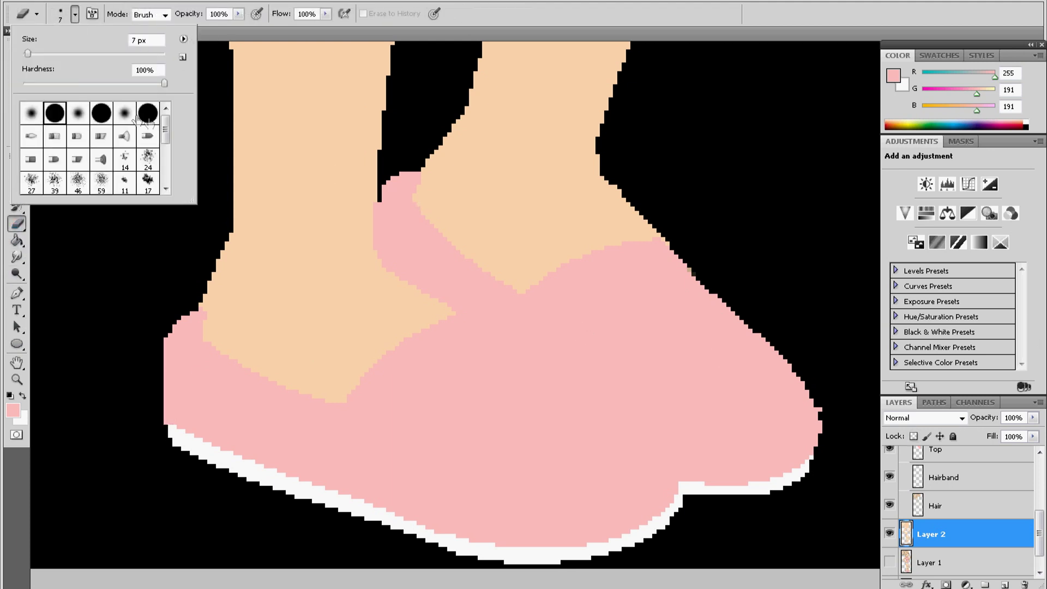
click(880, 422)
ctrl+click(818, 408)
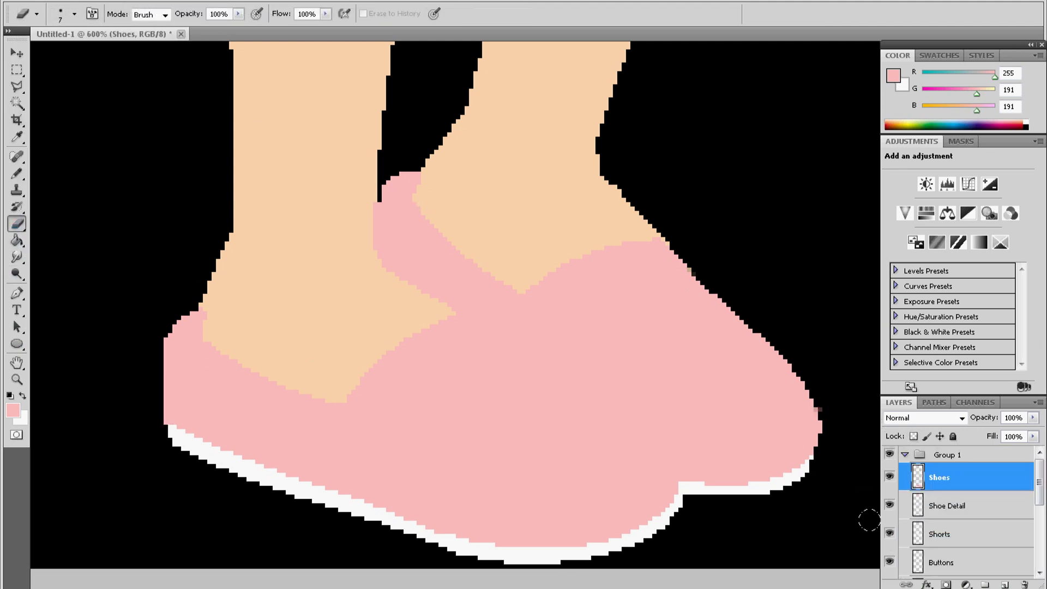
click(17, 362)
double_click(17, 379)
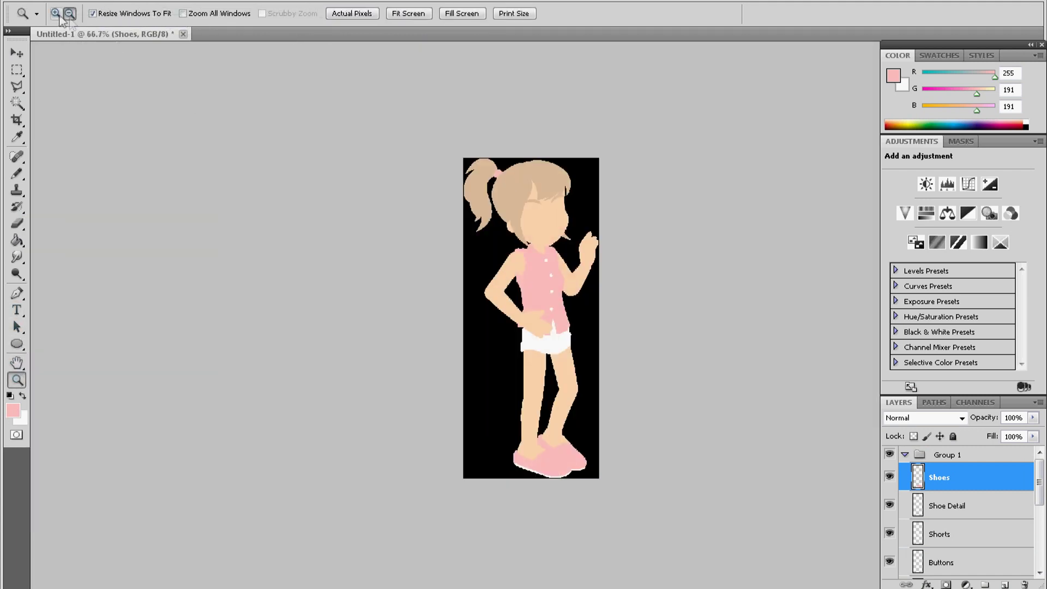